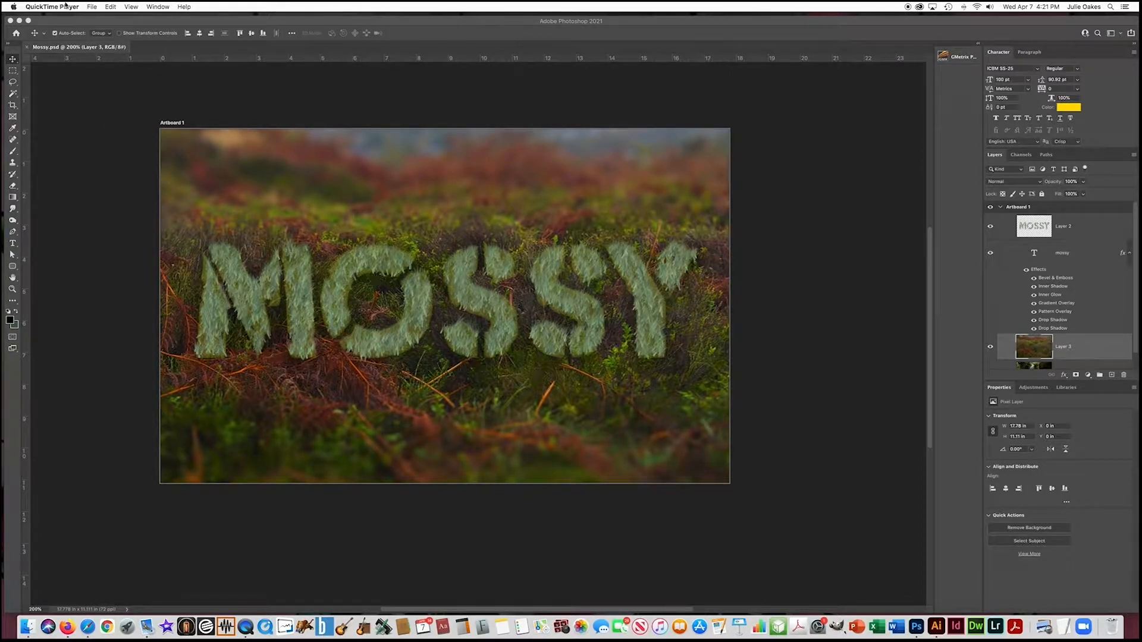
Switch to Photoshop and start a new web document from the Web Small 1280 x 800 px preset.
click(92, 7)
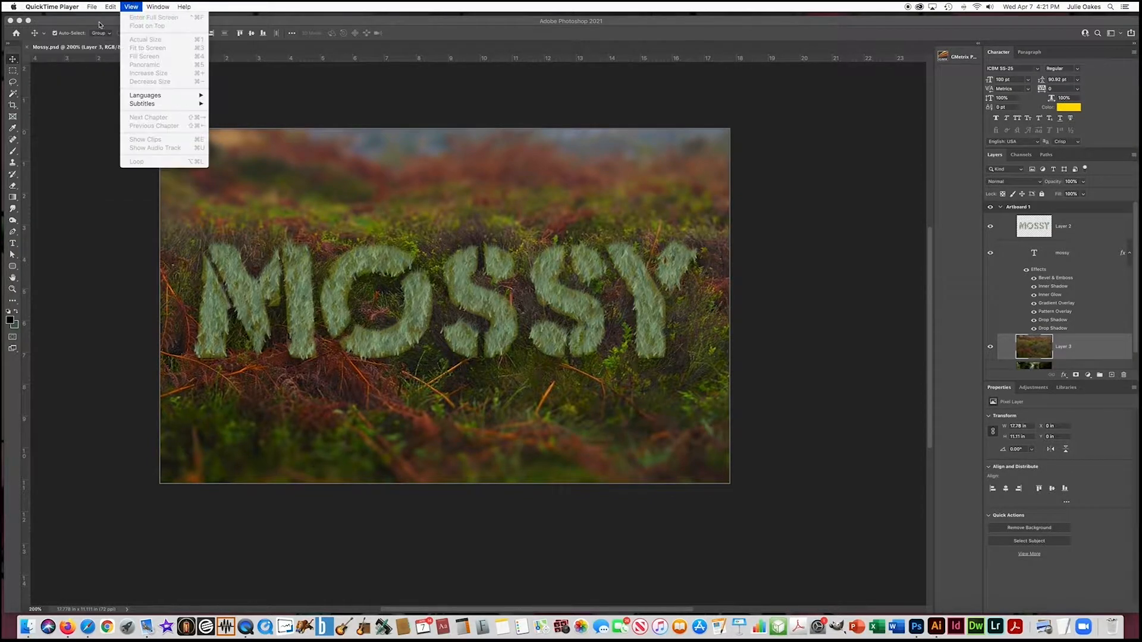
click(117, 24)
click(72, 7)
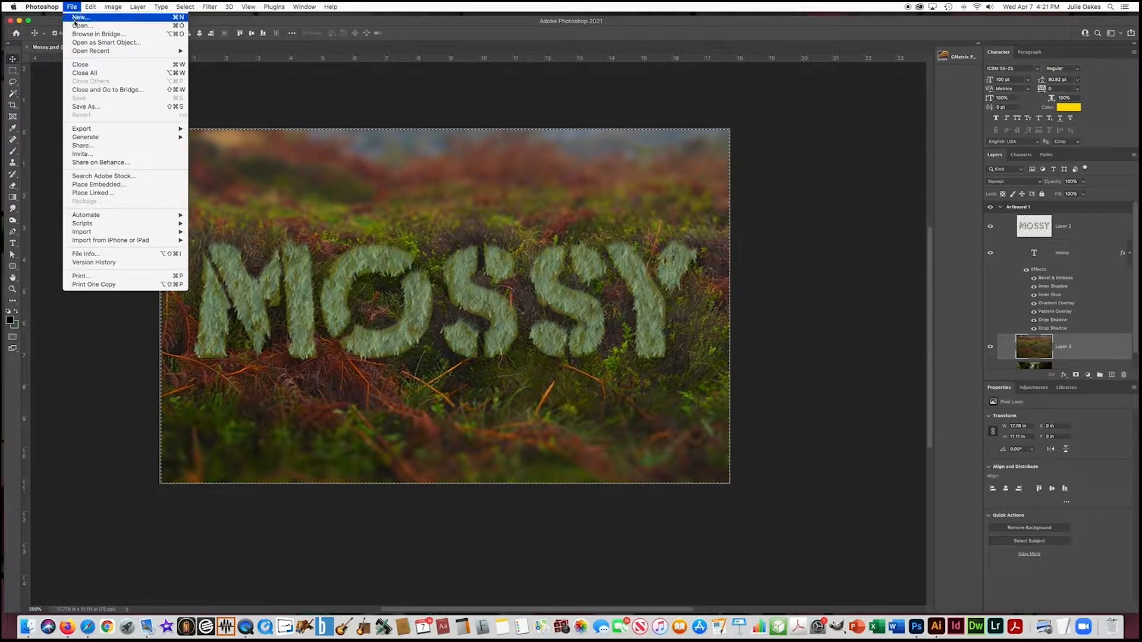
click(75, 20)
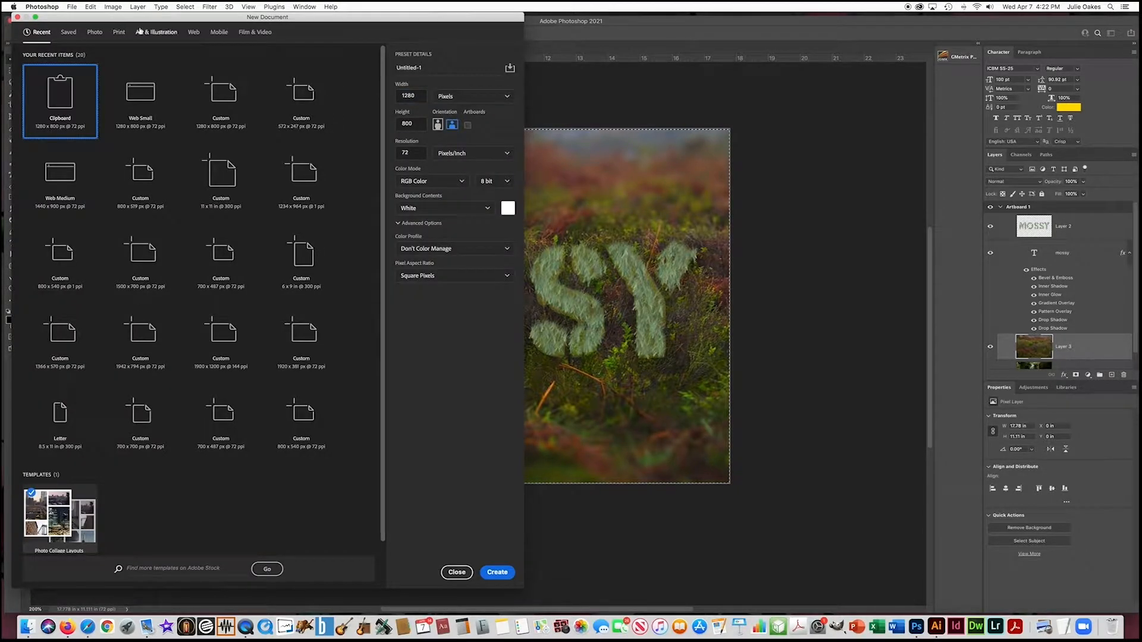
click(194, 31)
click(213, 154)
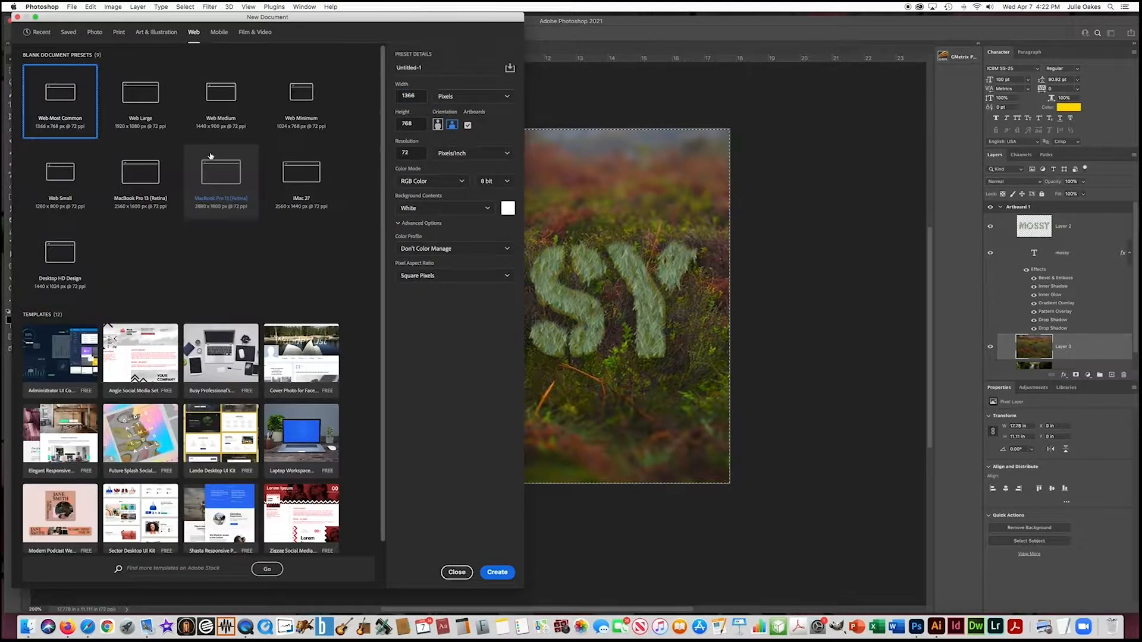
click(61, 178)
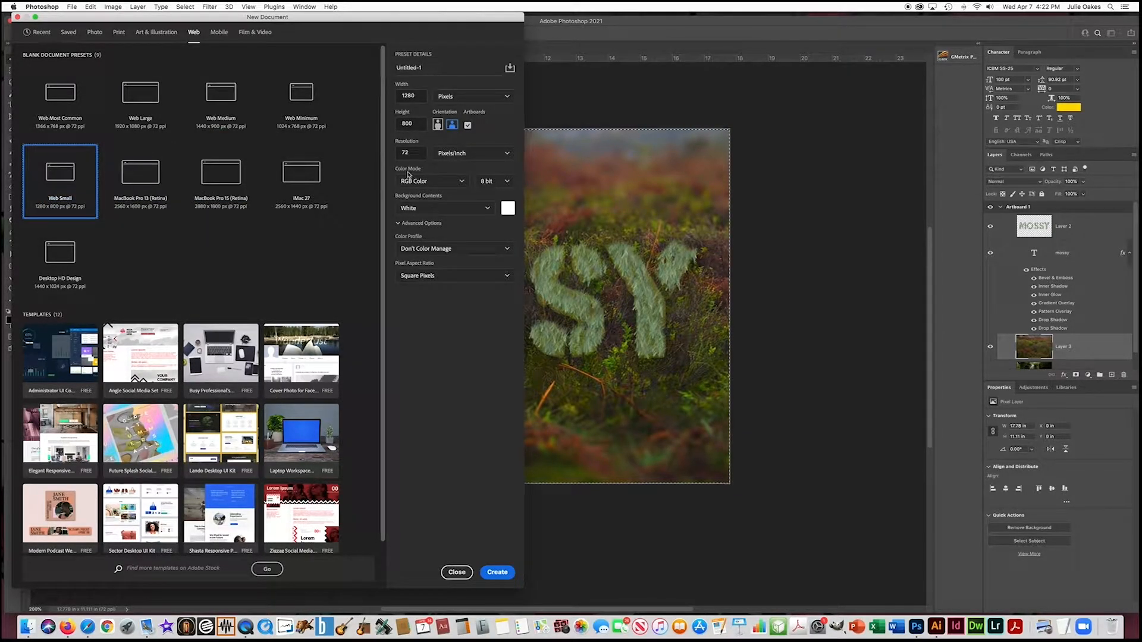
Give the new document transparent background contents, name it "Text Effect 1" and create it.
click(469, 209)
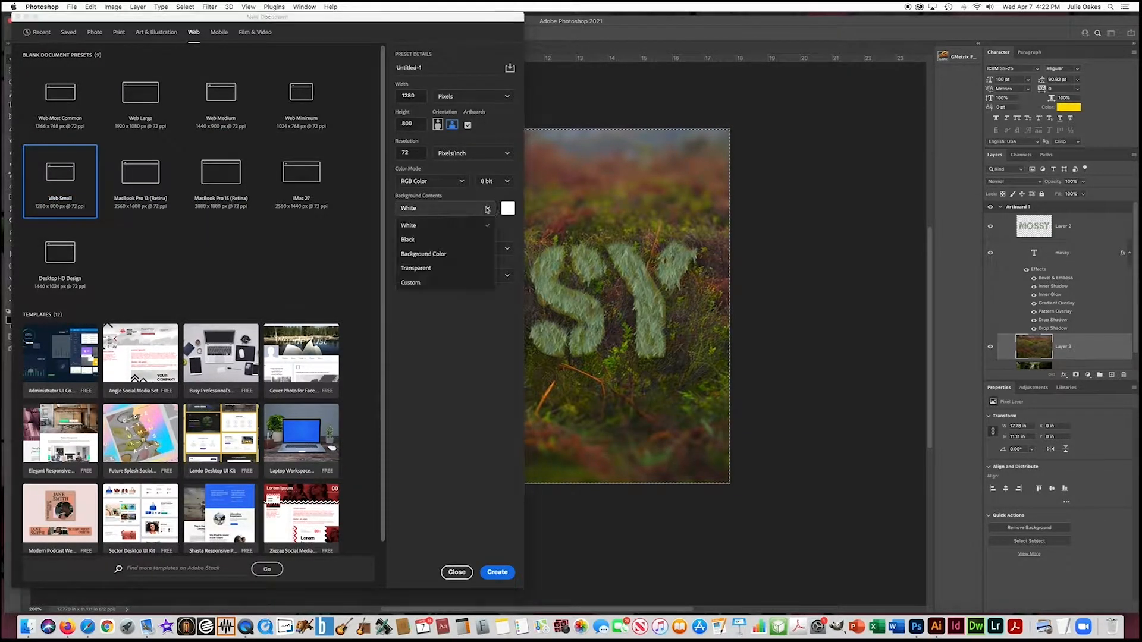
click(419, 268)
triple_click(427, 67)
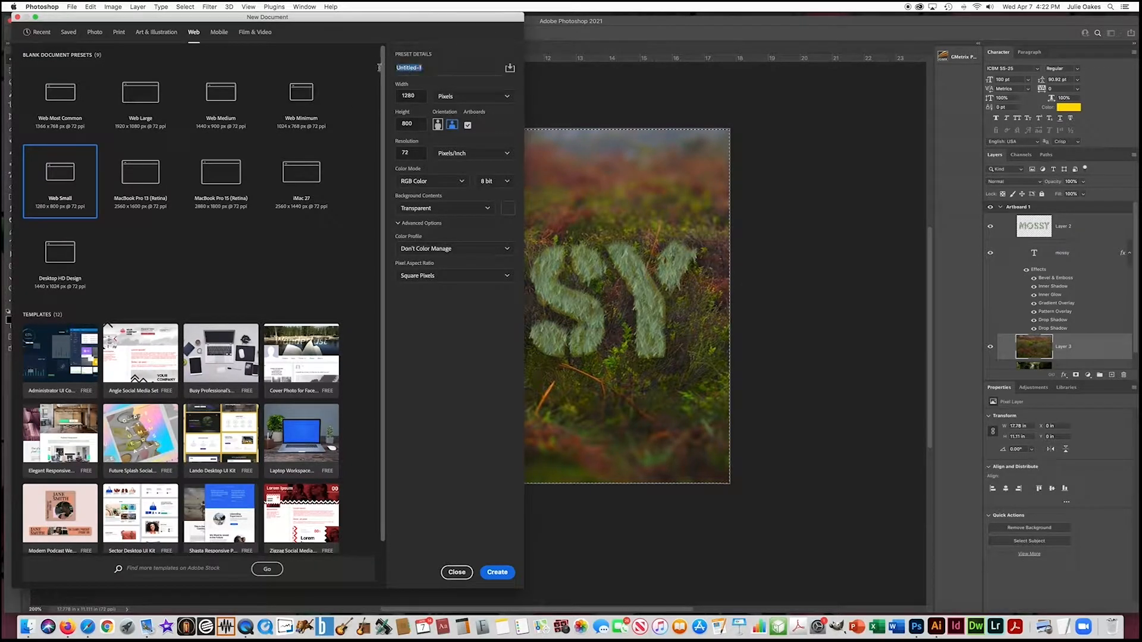
text(Text Effect 1)
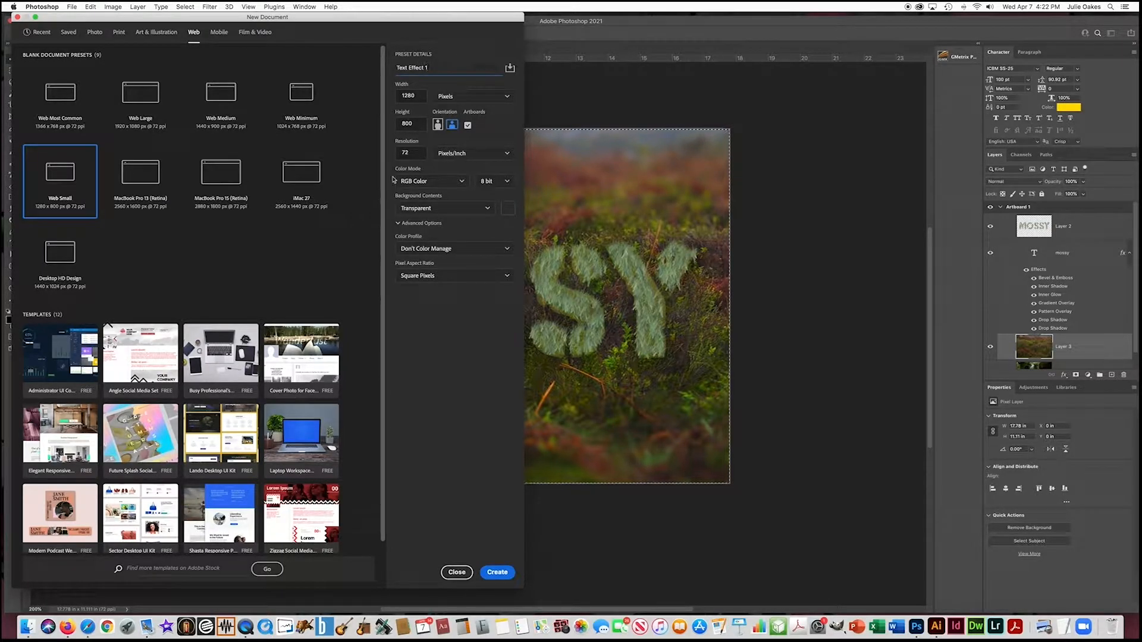
click(497, 573)
Paste the copied moorland photo onto the empty artboard as the backdrop.
super+click(479, 341)
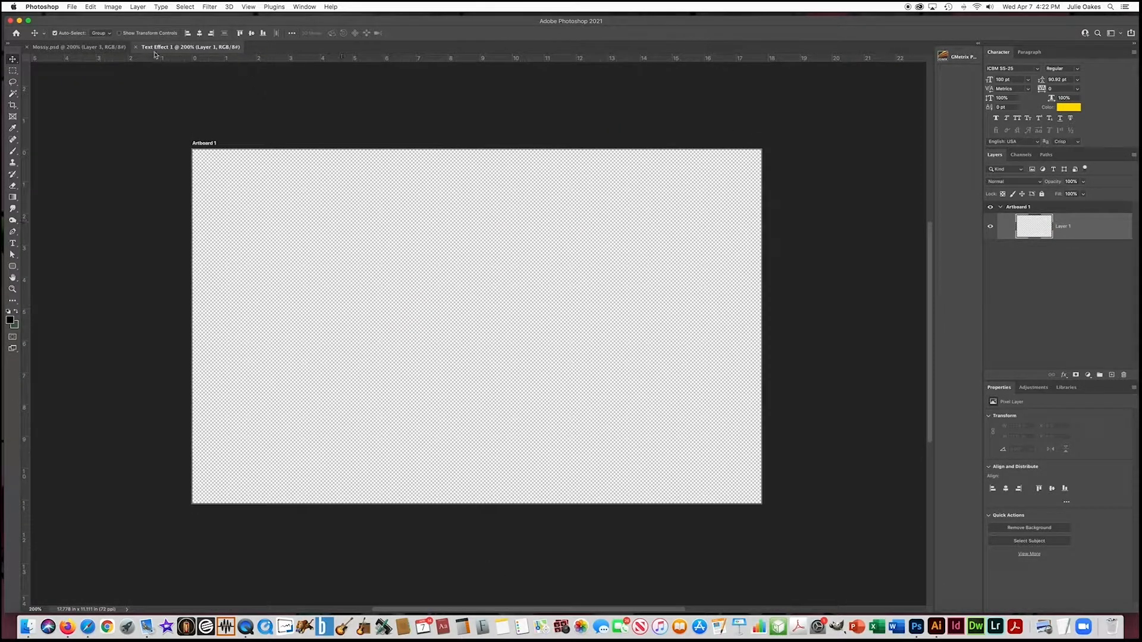
key(super+v)
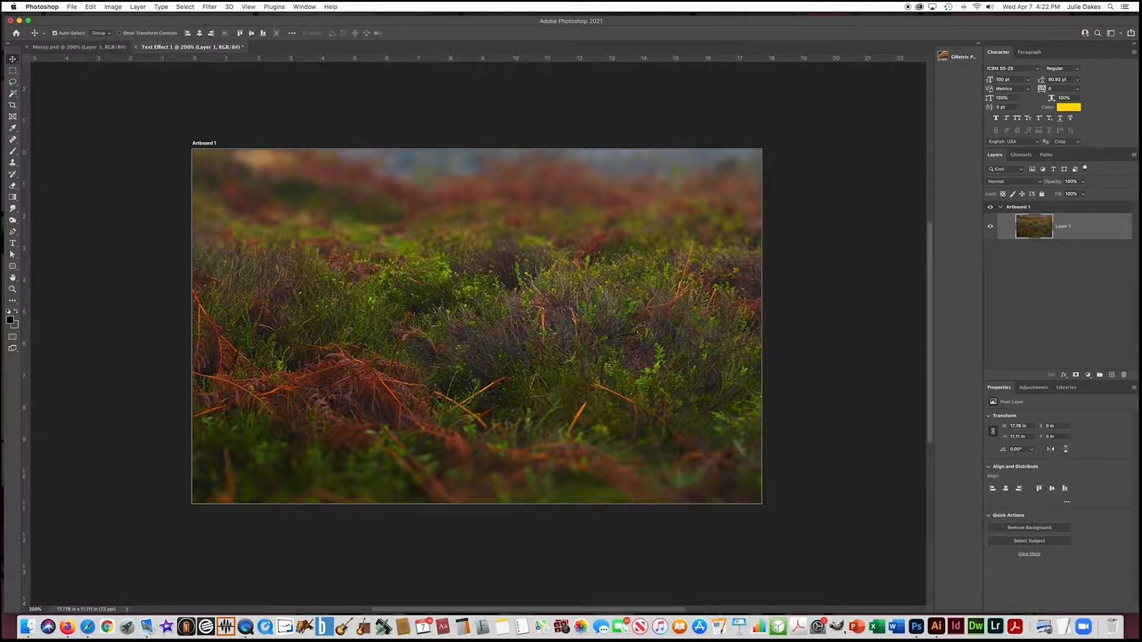
Set the foreground color to dark green 365239 and the background color to a lighter green.
click(11, 321)
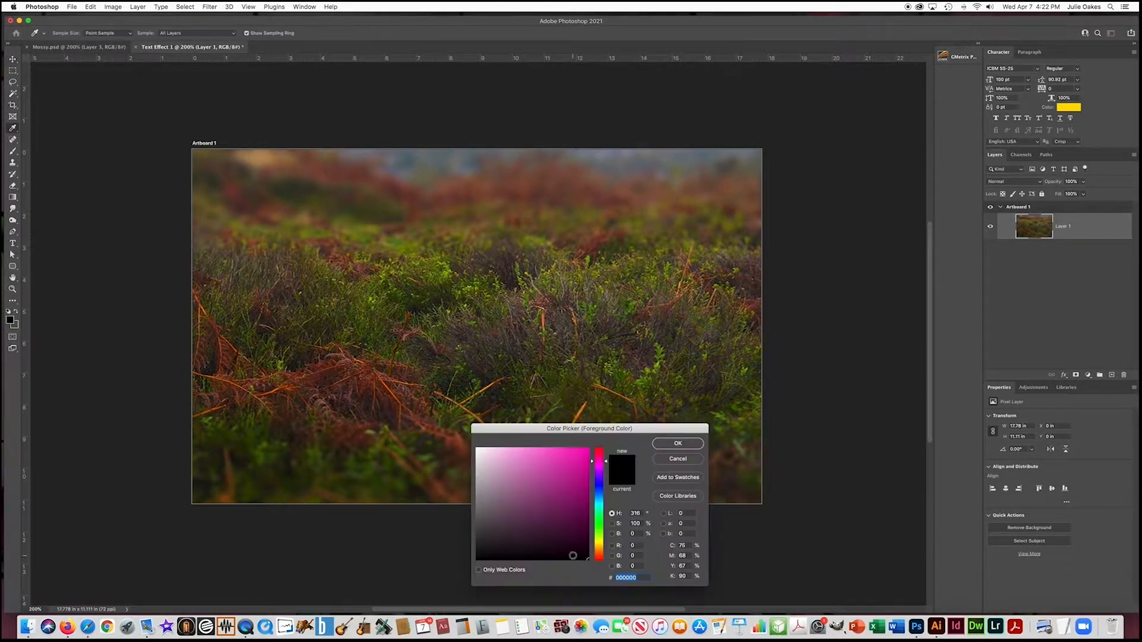
drag(539, 509, 514, 523)
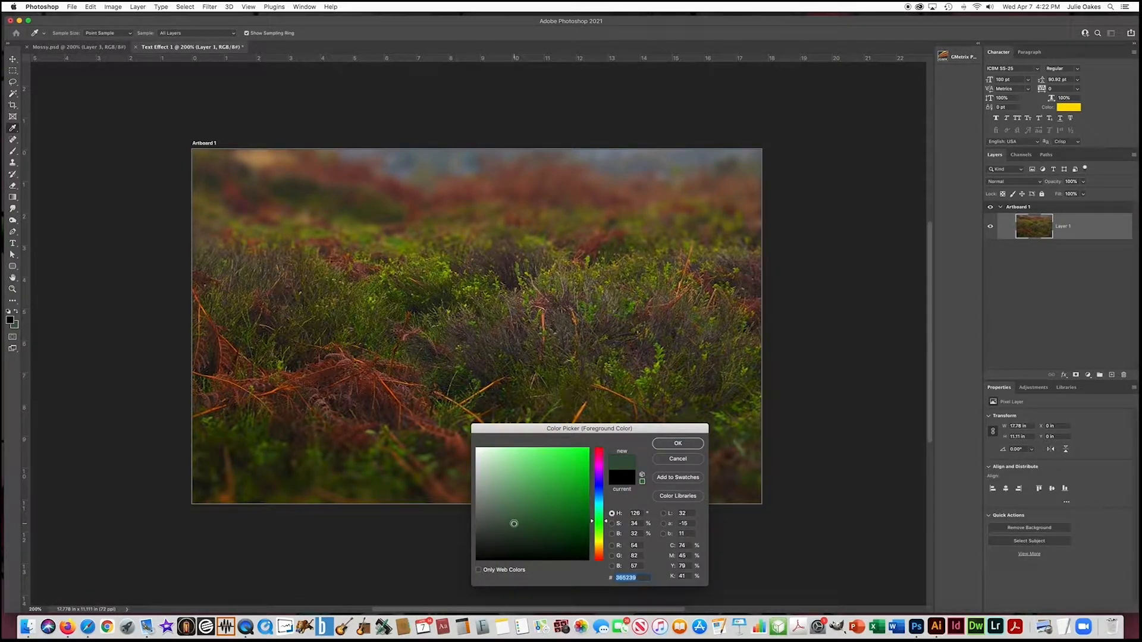
key(Return)
click(16, 328)
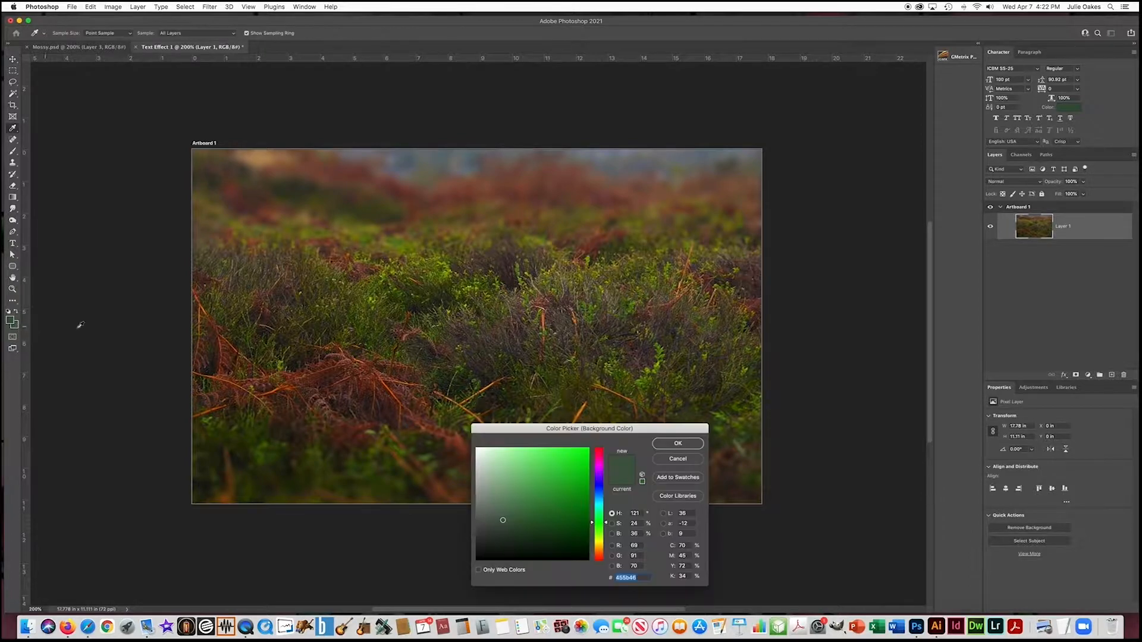
drag(561, 494, 512, 479)
key(Return)
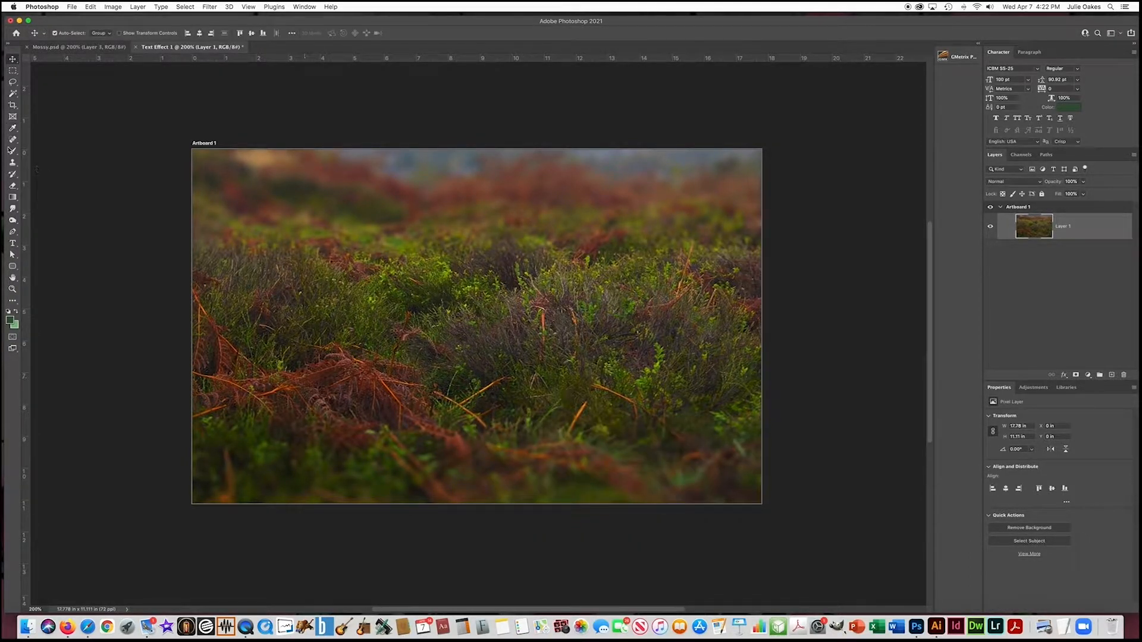
Add the text "MOSSY" over the middle of the landscape photo with the Type tool.
click(13, 243)
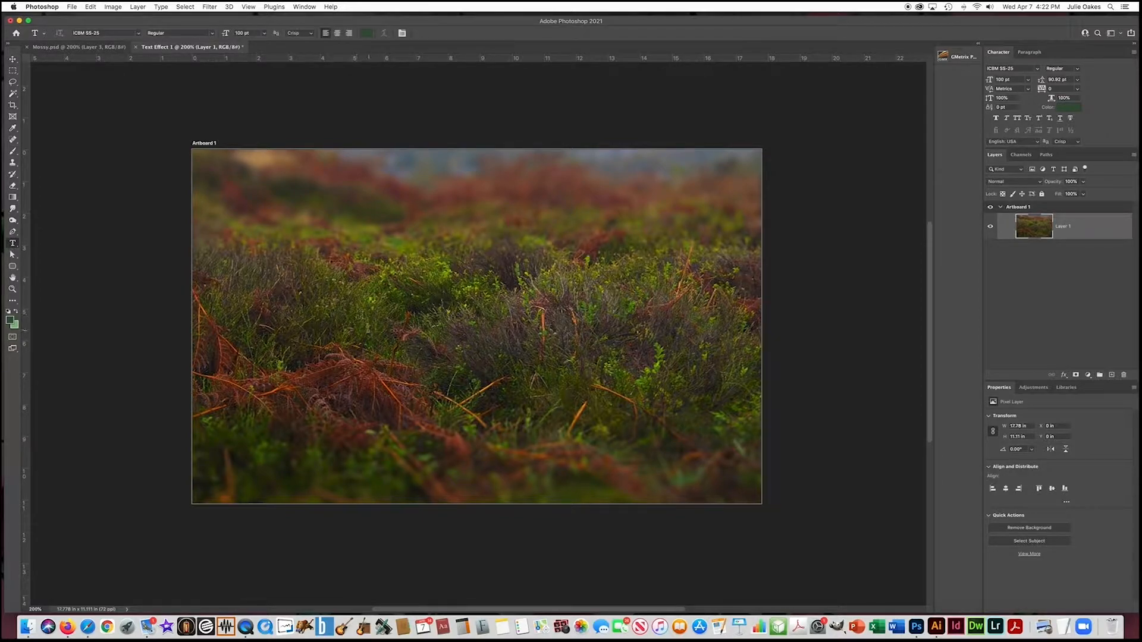
click(347, 334)
text(MOSSY)
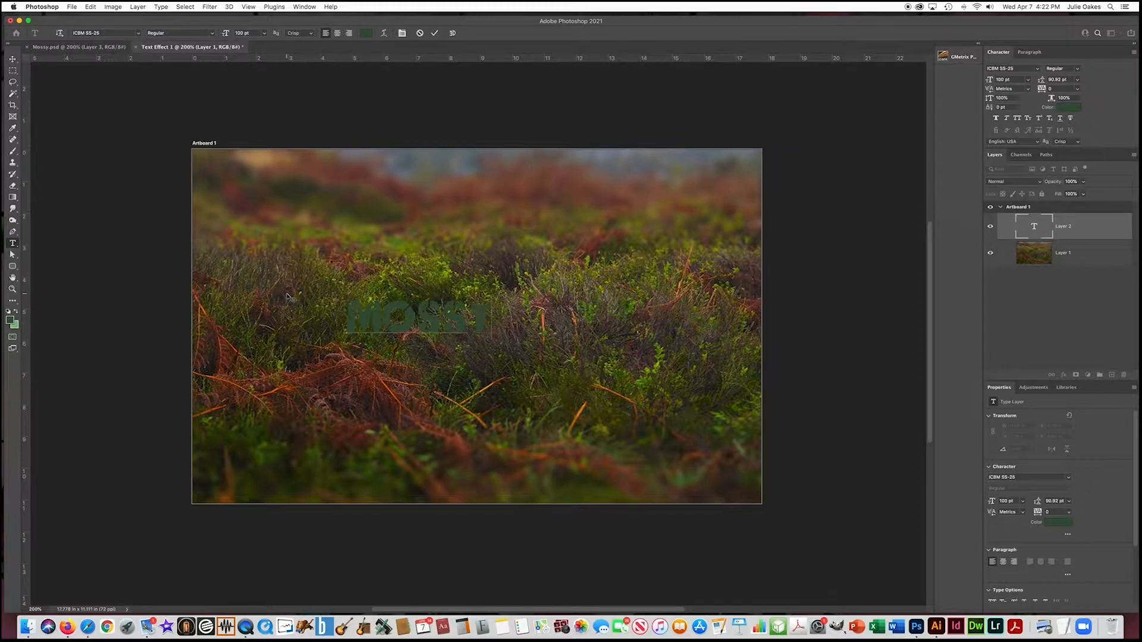
Enlarge the whole MOSSY text to a font size of 330 pt.
scroll(287, 295, right, 1)
scroll(287, 295, up, 1)
drag(447, 340, 283, 344)
click(253, 33)
text(300)
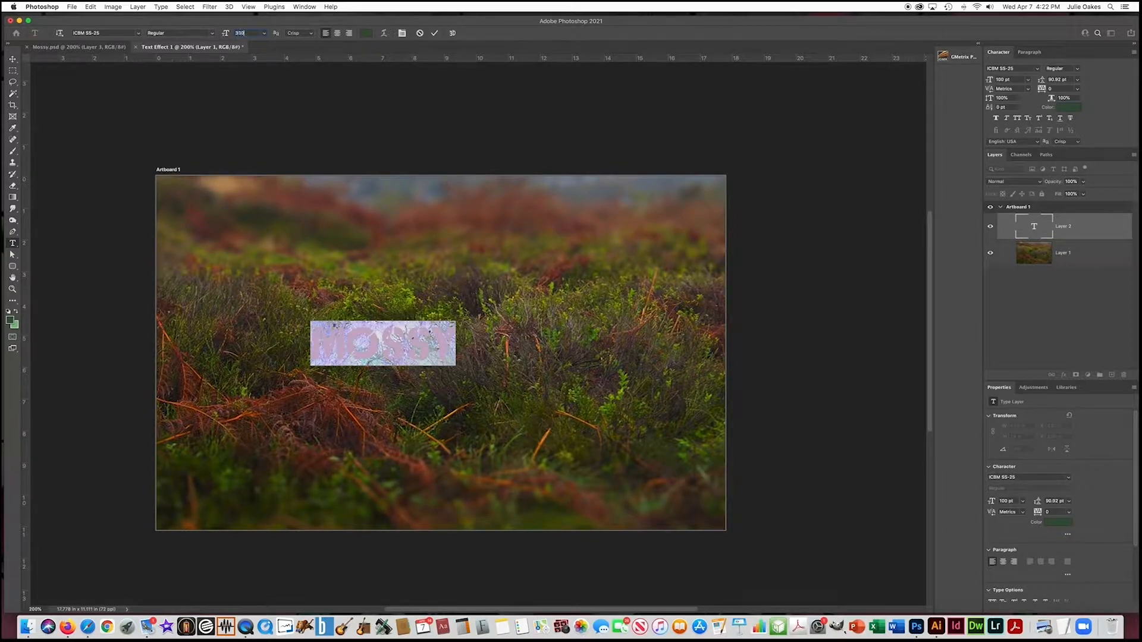
key(Return)
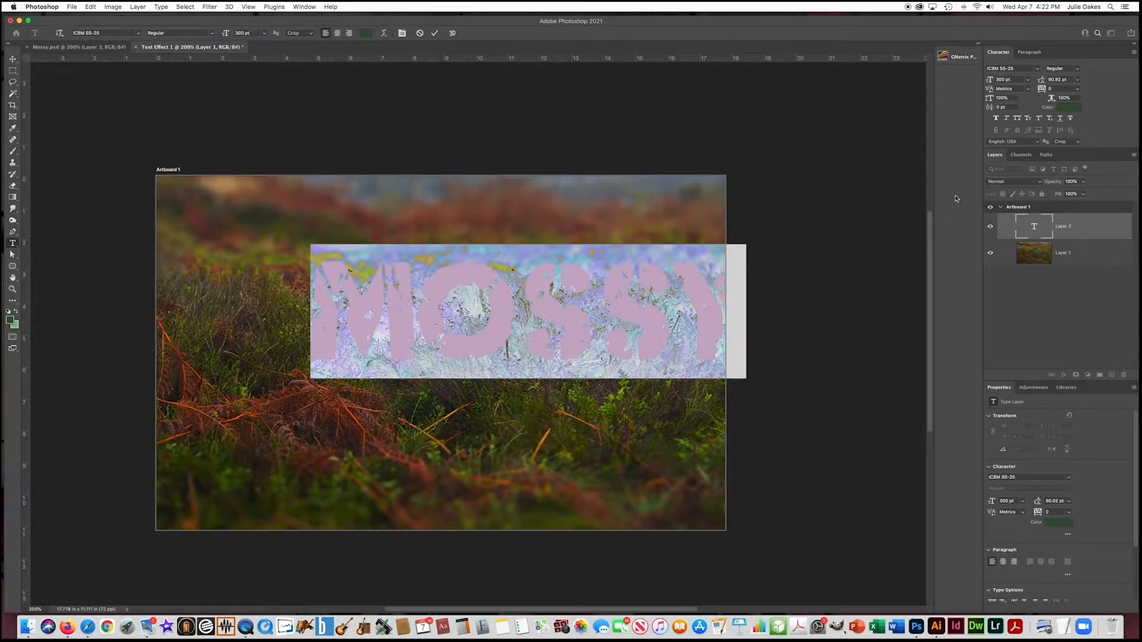
click(1007, 501)
text(330)
key(Return)
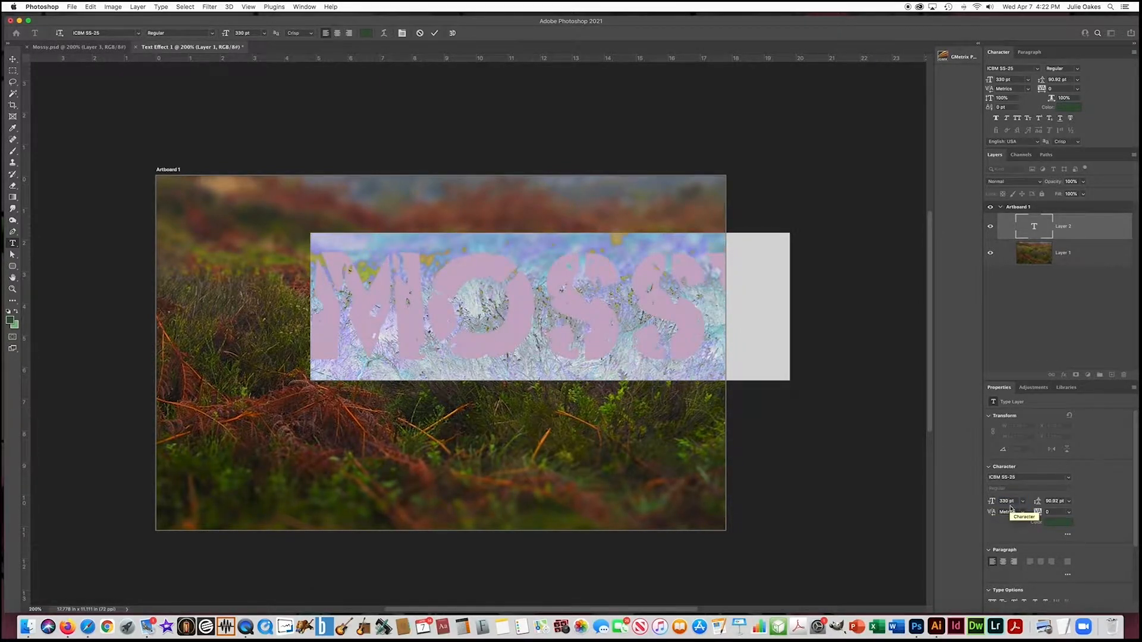
Recolor the MOSSY text to a brighter green and move it to the center of the artboard.
click(1051, 523)
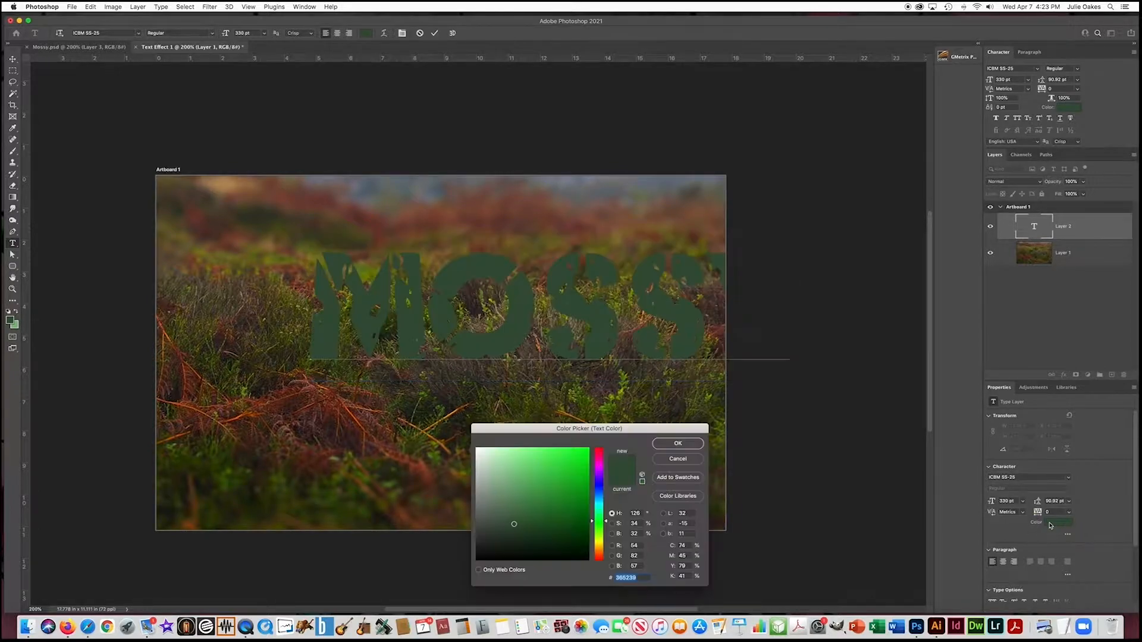
click(527, 510)
key(Return)
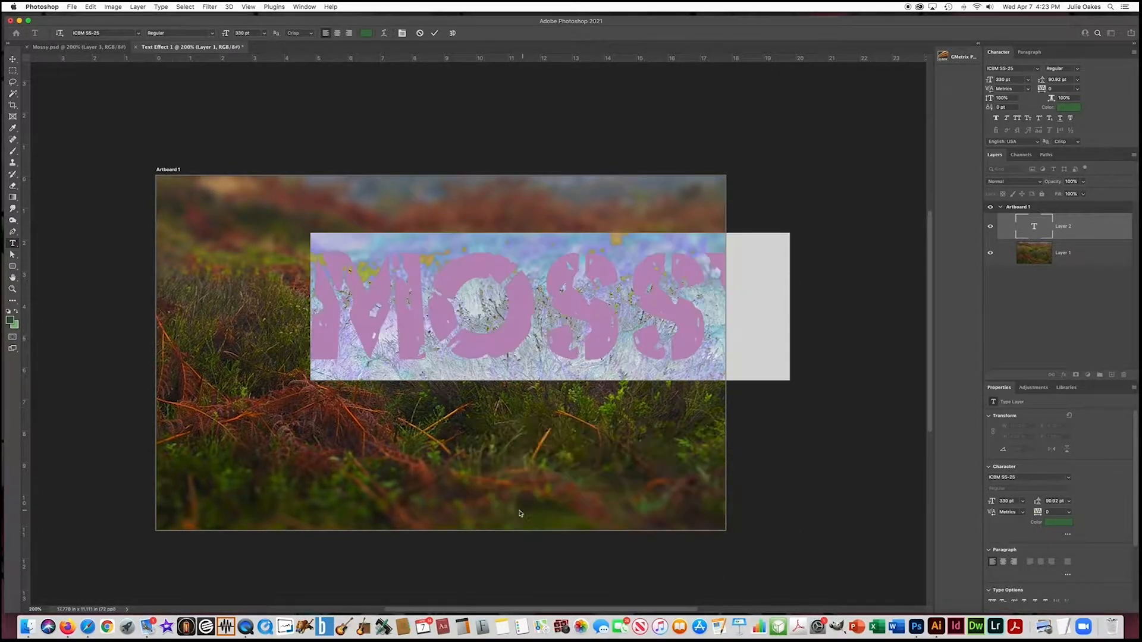
click(13, 59)
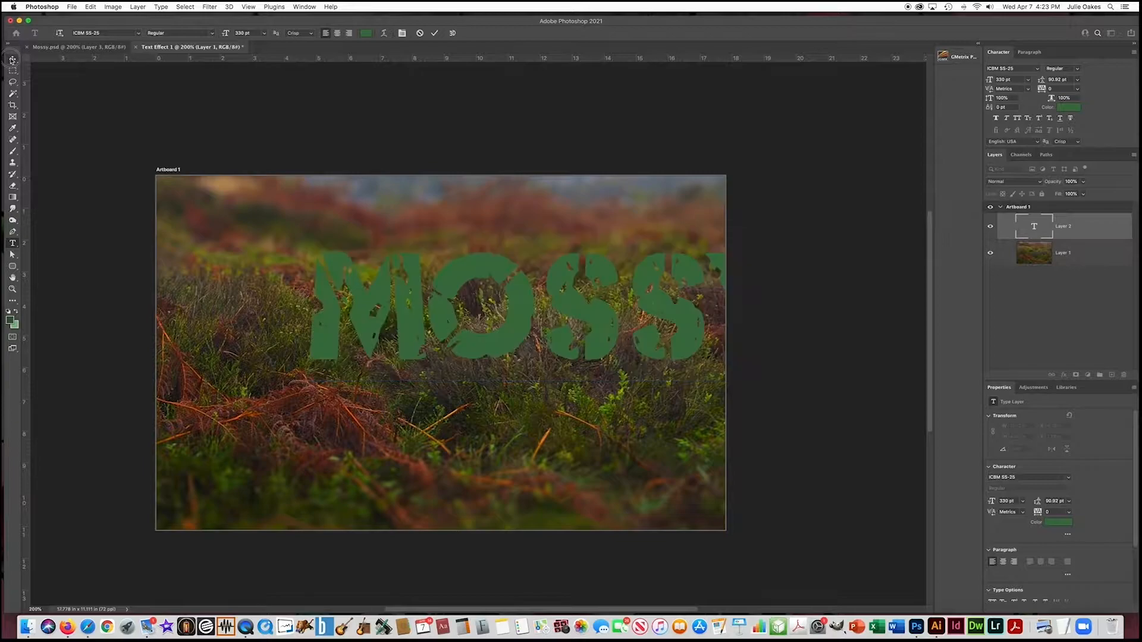
drag(521, 308, 411, 351)
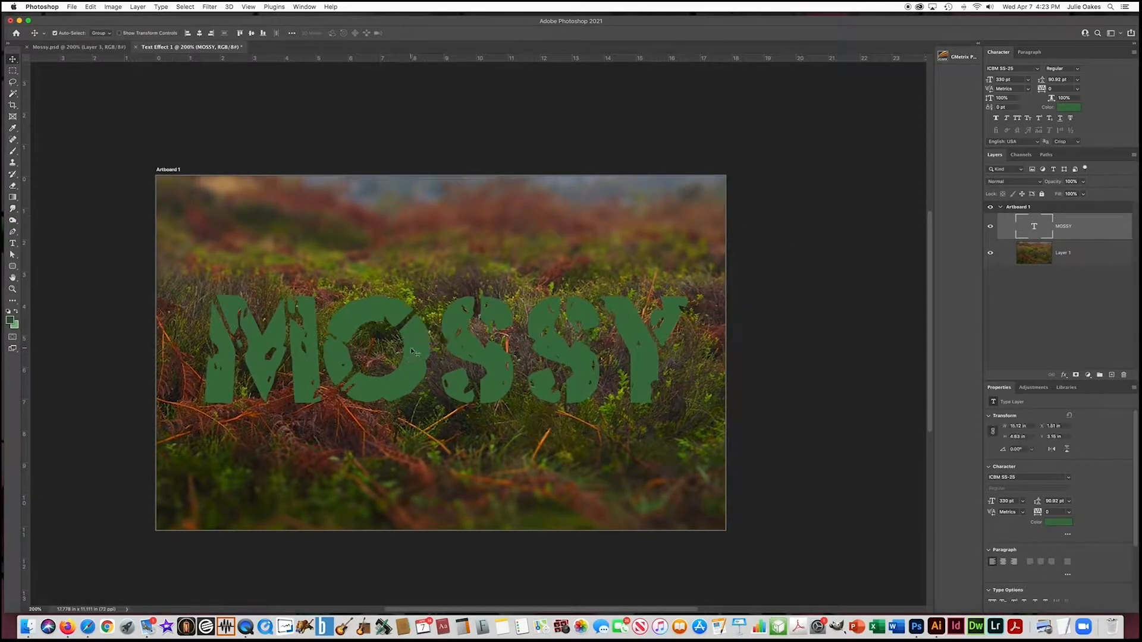
Apply the Moss layer style from the Natural style group to the MOSSY text.
click(302, 8)
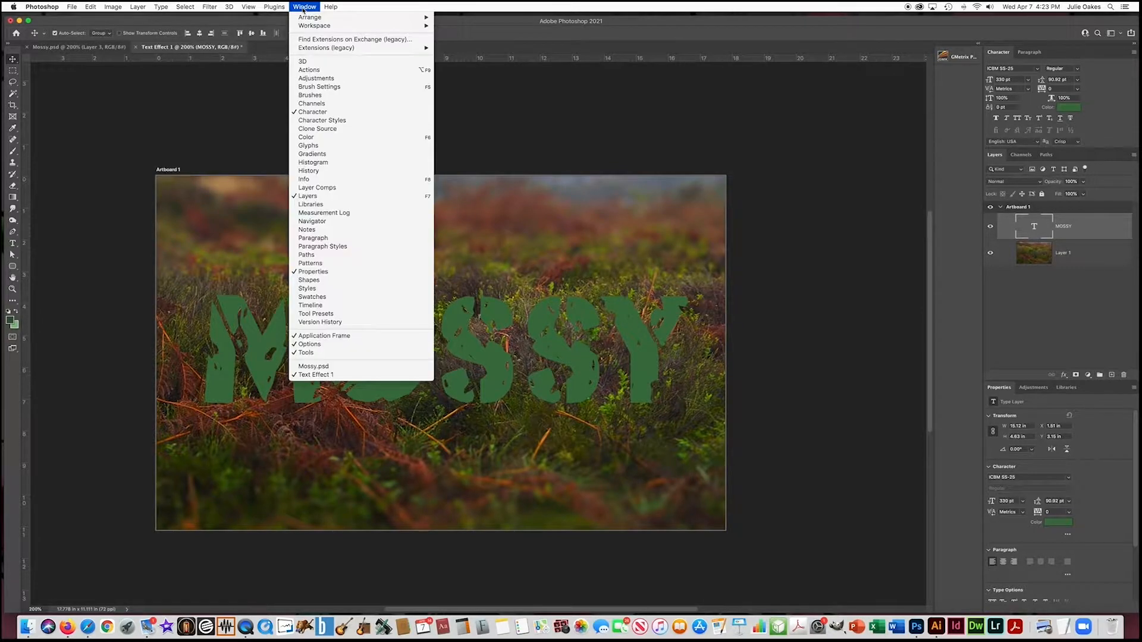
click(319, 290)
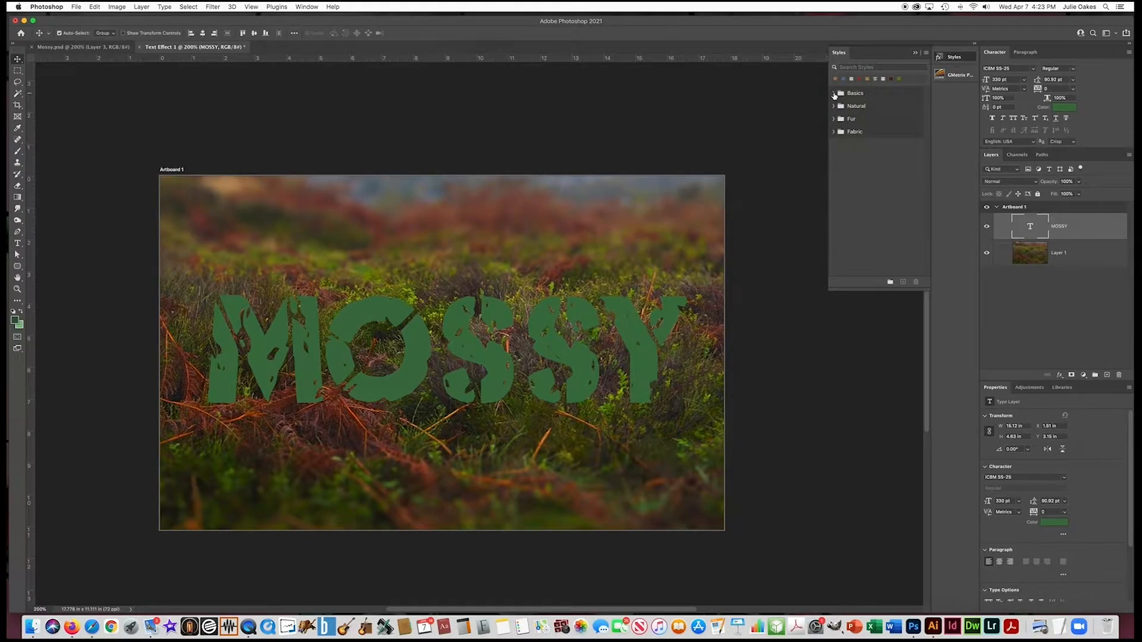
click(834, 93)
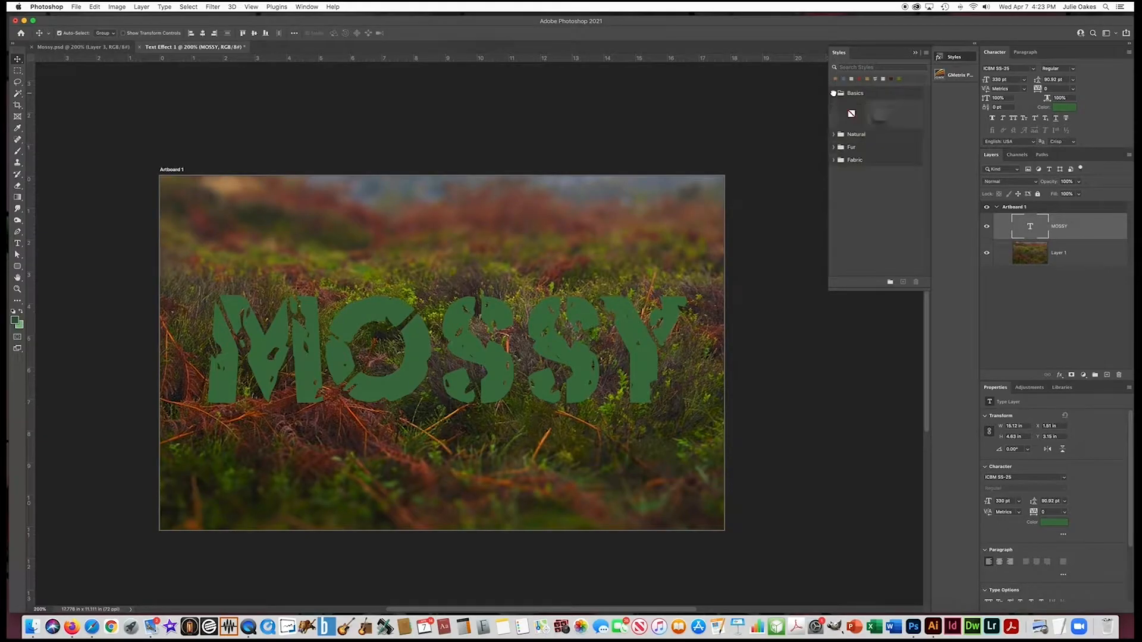
click(835, 134)
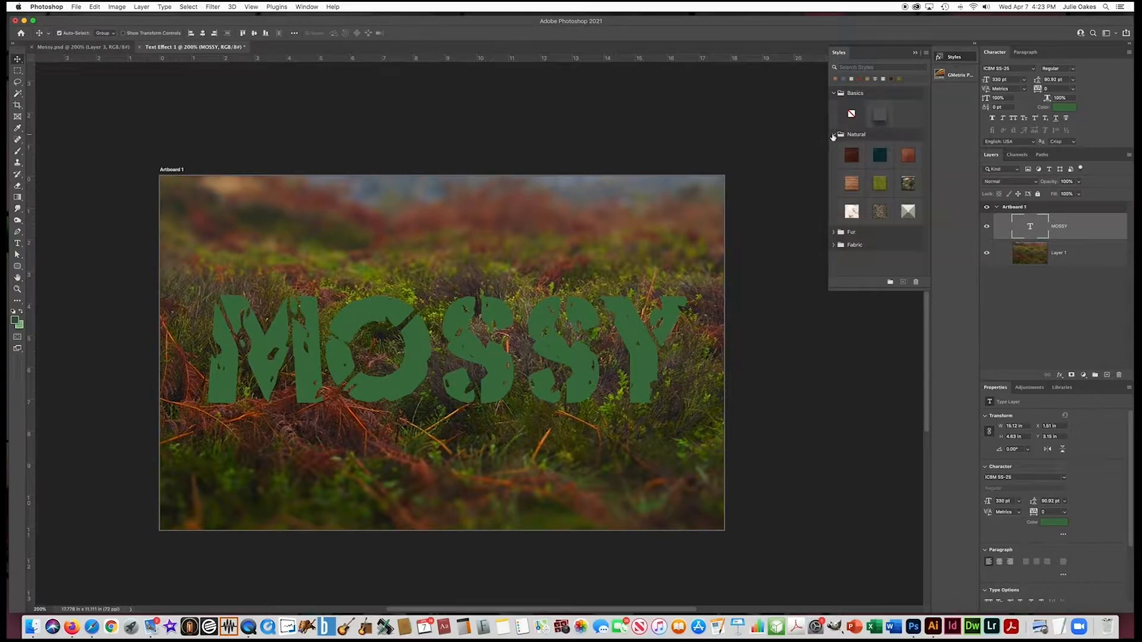
click(876, 189)
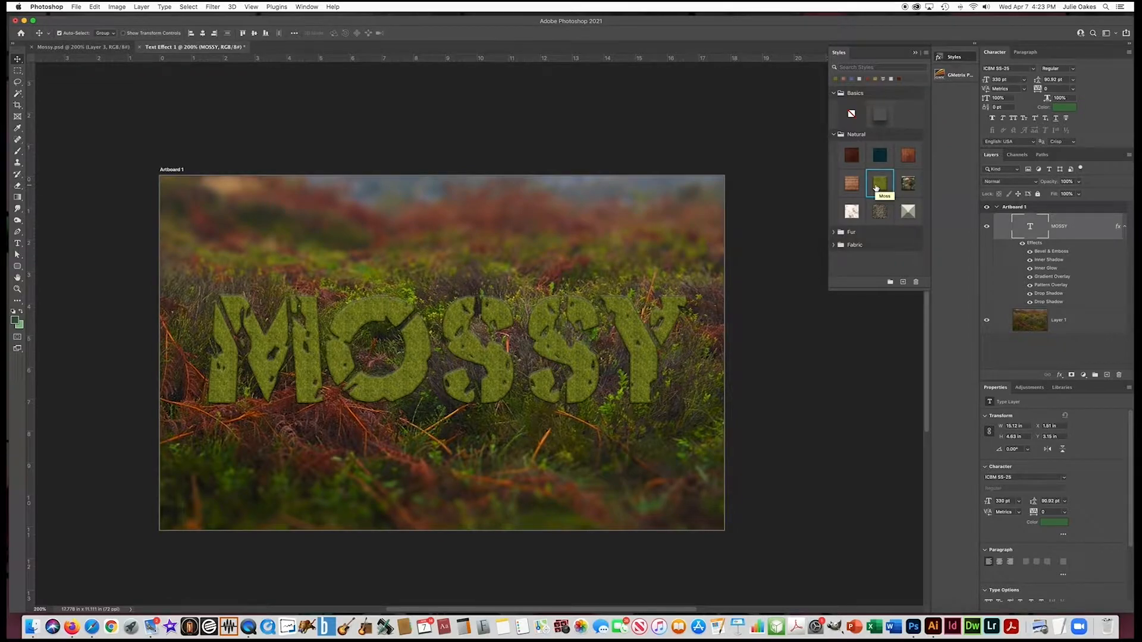
Strengthen the lower drop shadow of the MOSSY text by setting its opacity to 100% and increasing its spread and size.
click(1023, 243)
click(1023, 243)
double_click(1046, 303)
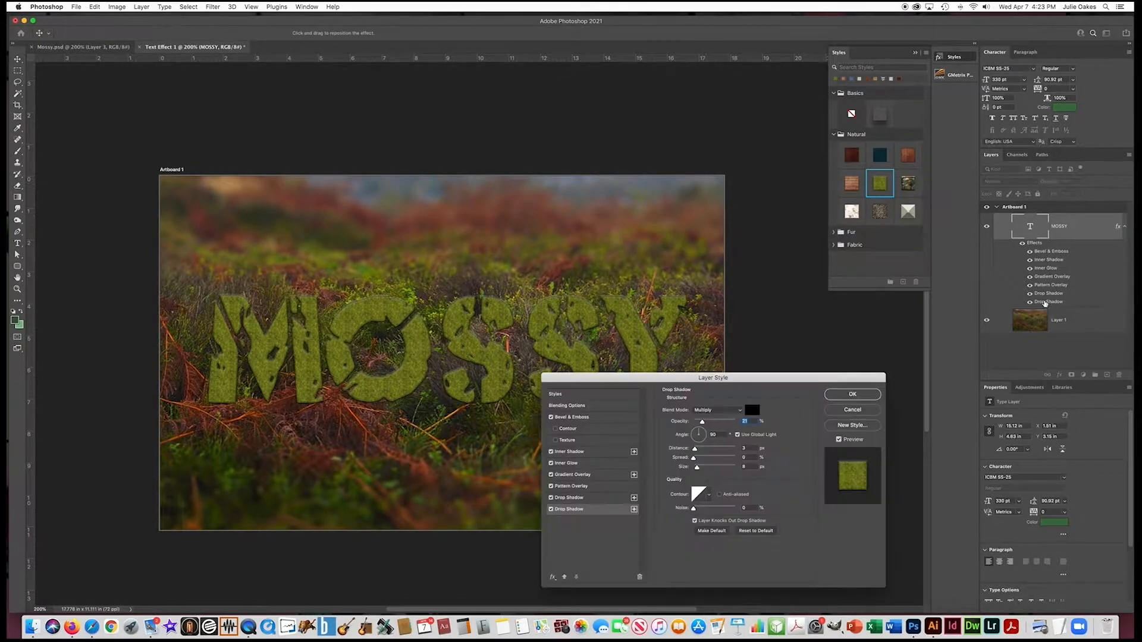
drag(702, 423, 740, 423)
drag(701, 469, 699, 459)
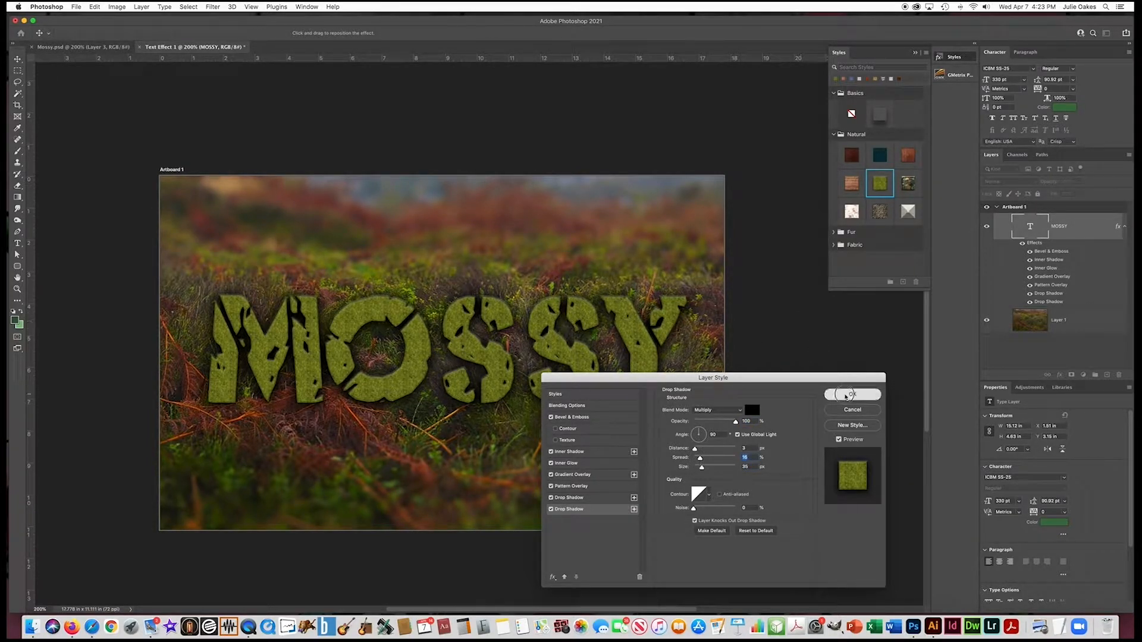
click(846, 397)
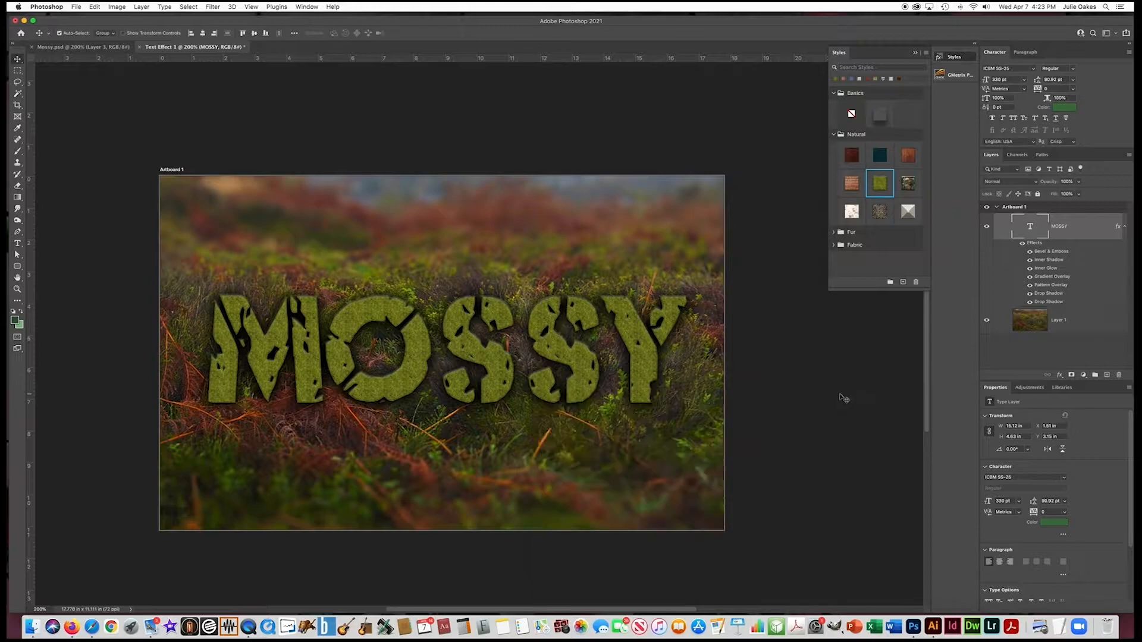
Add a new layer above the MOSSY text, activate the Brush tool and display the brush presets.
click(1107, 375)
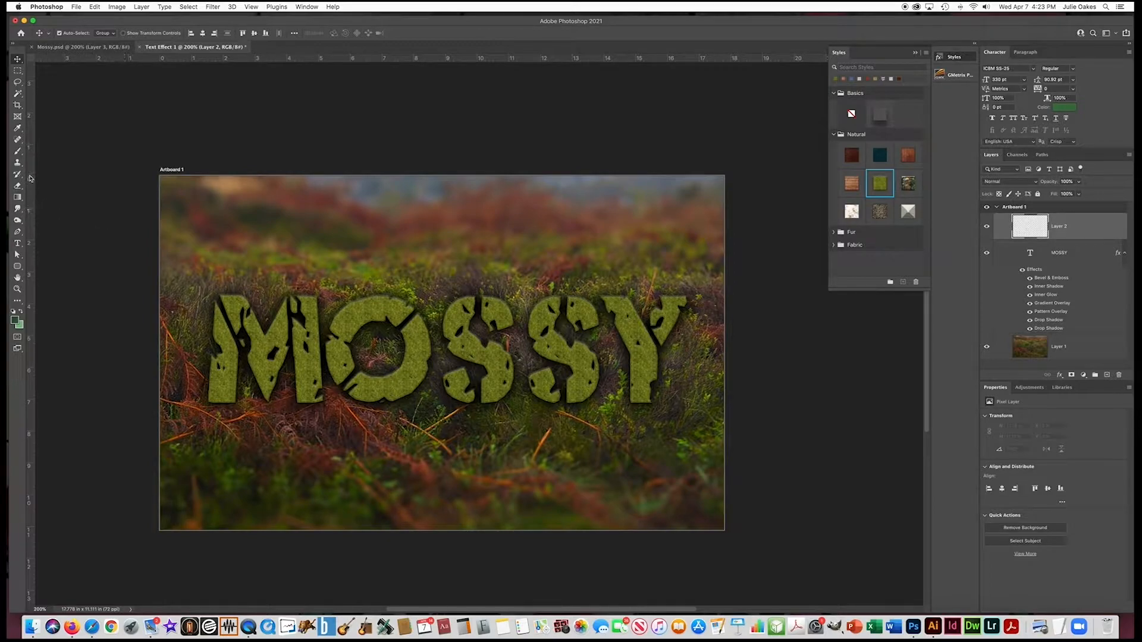
click(18, 152)
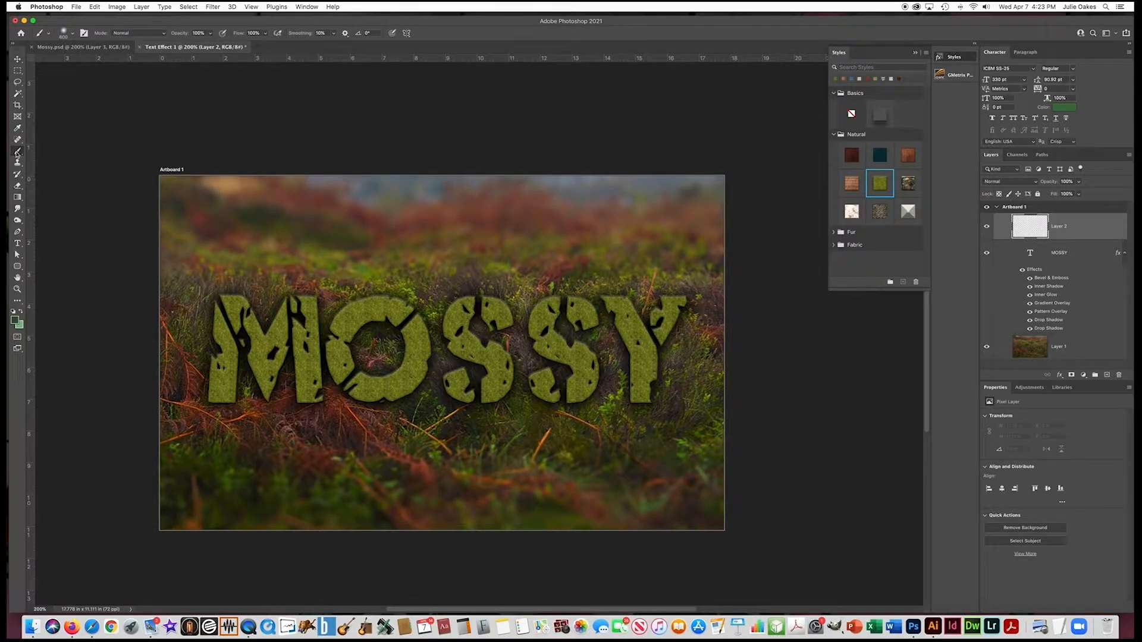
click(305, 7)
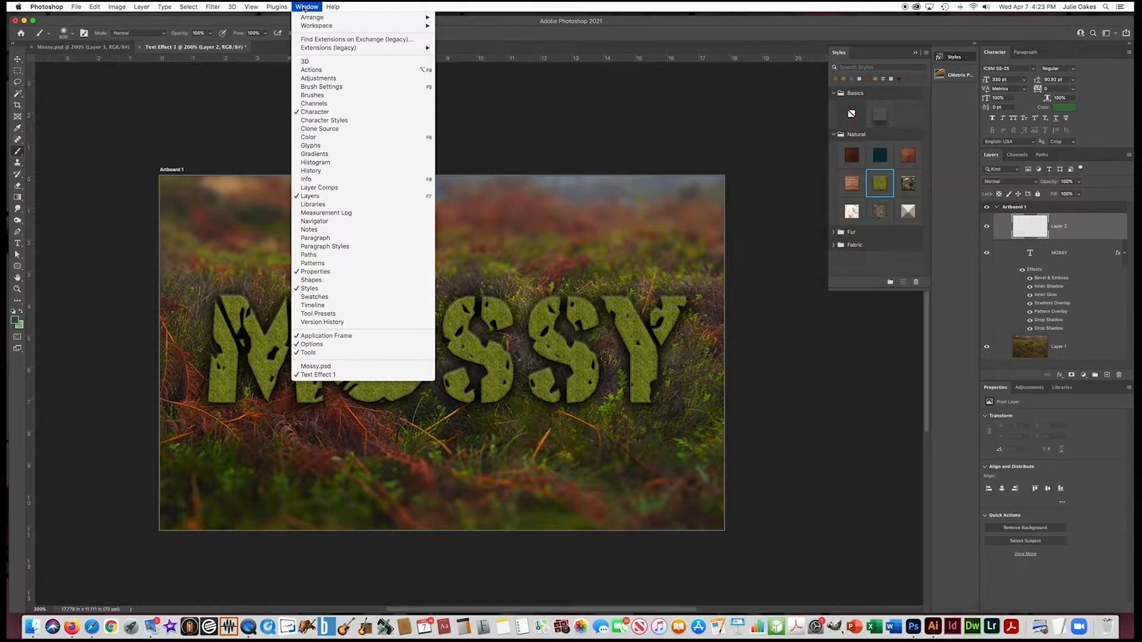
click(315, 95)
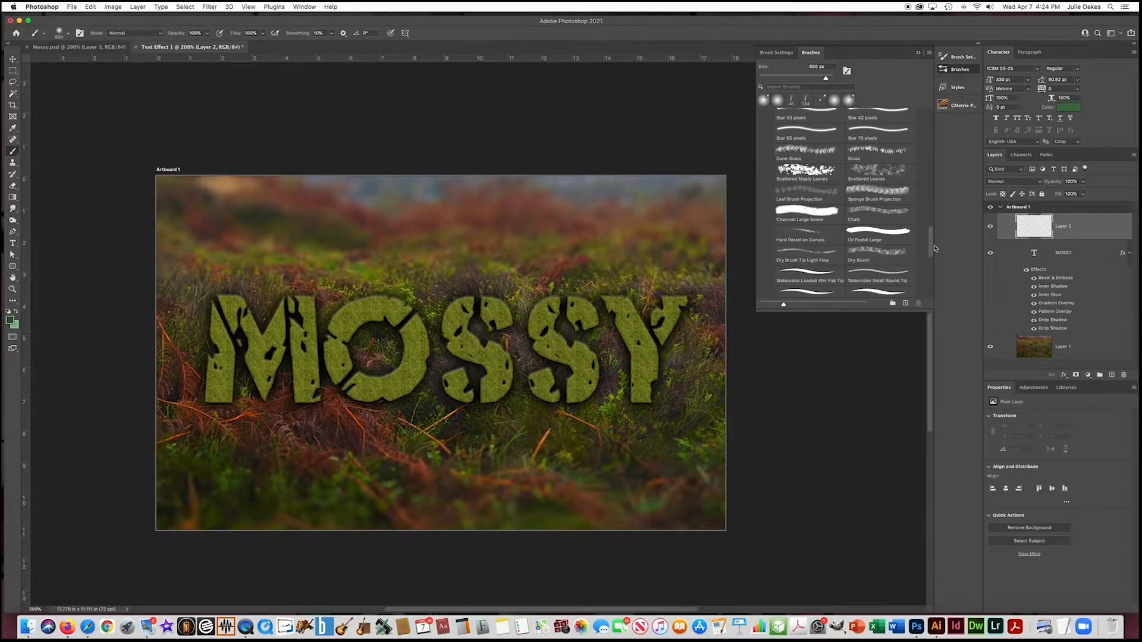
Collapse the expanded brush groups and restore the Legacy Brushes set to the brush presets.
drag(930, 243, 926, 69)
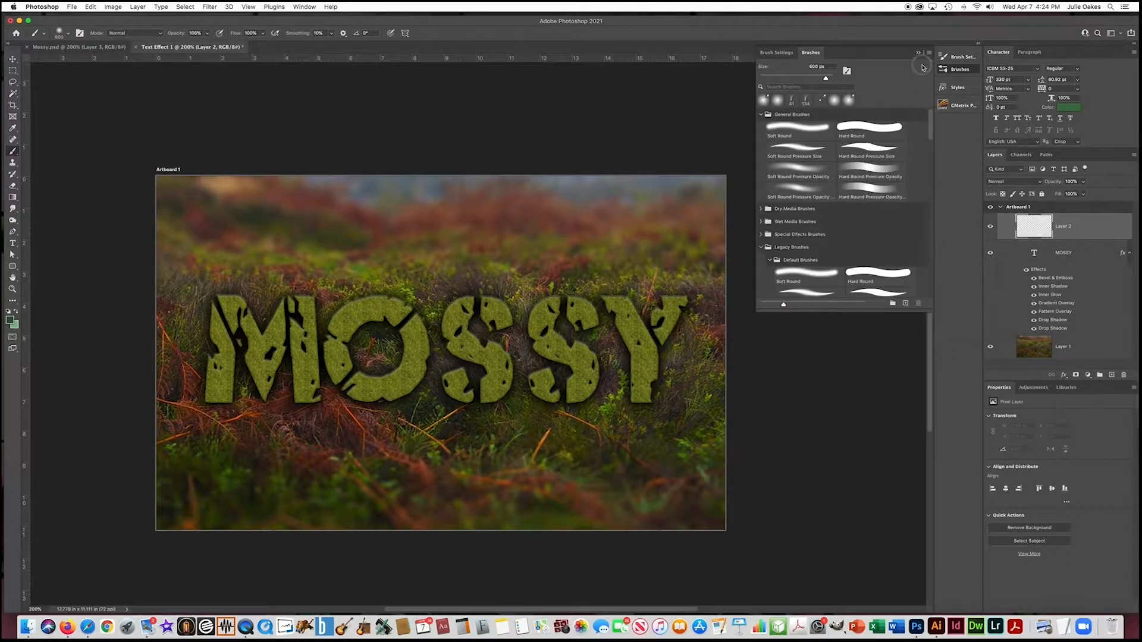
click(762, 114)
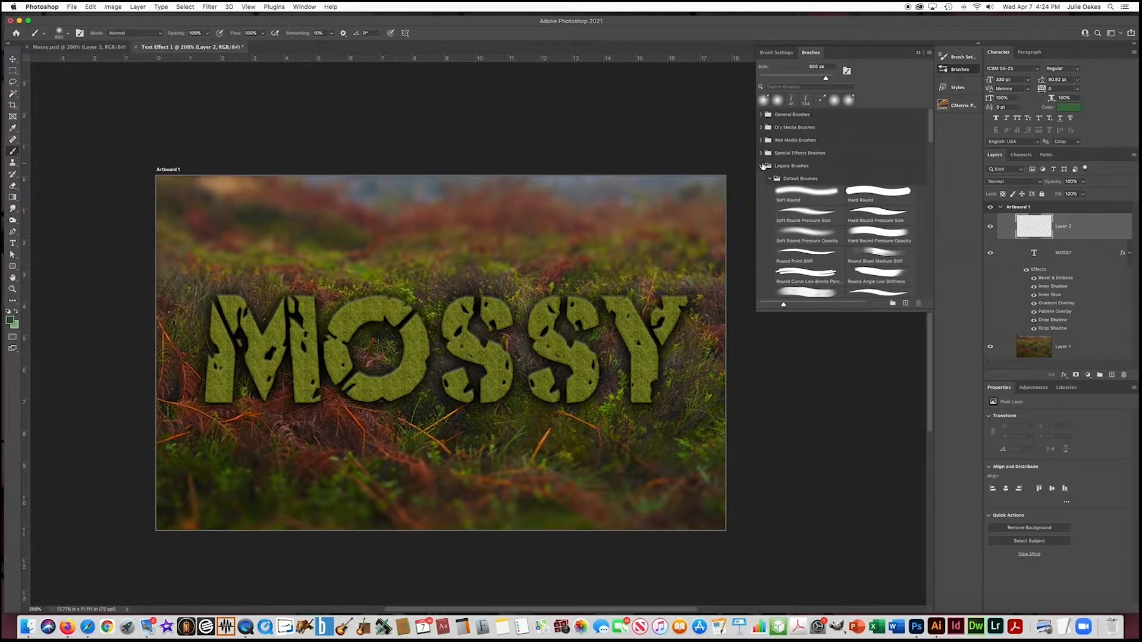
click(761, 166)
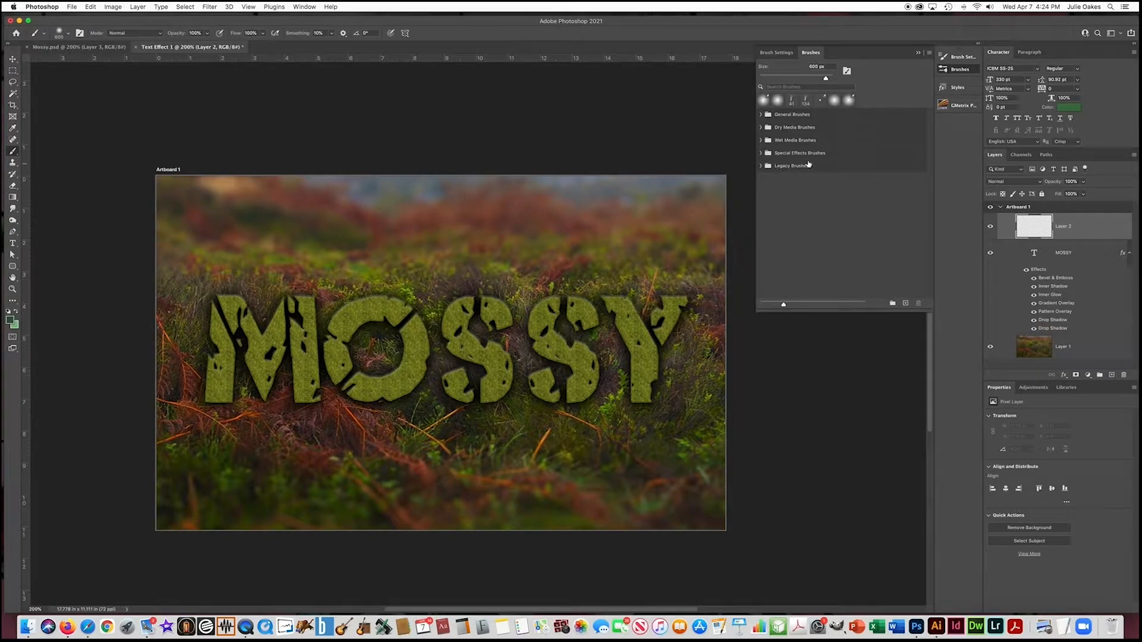
click(929, 53)
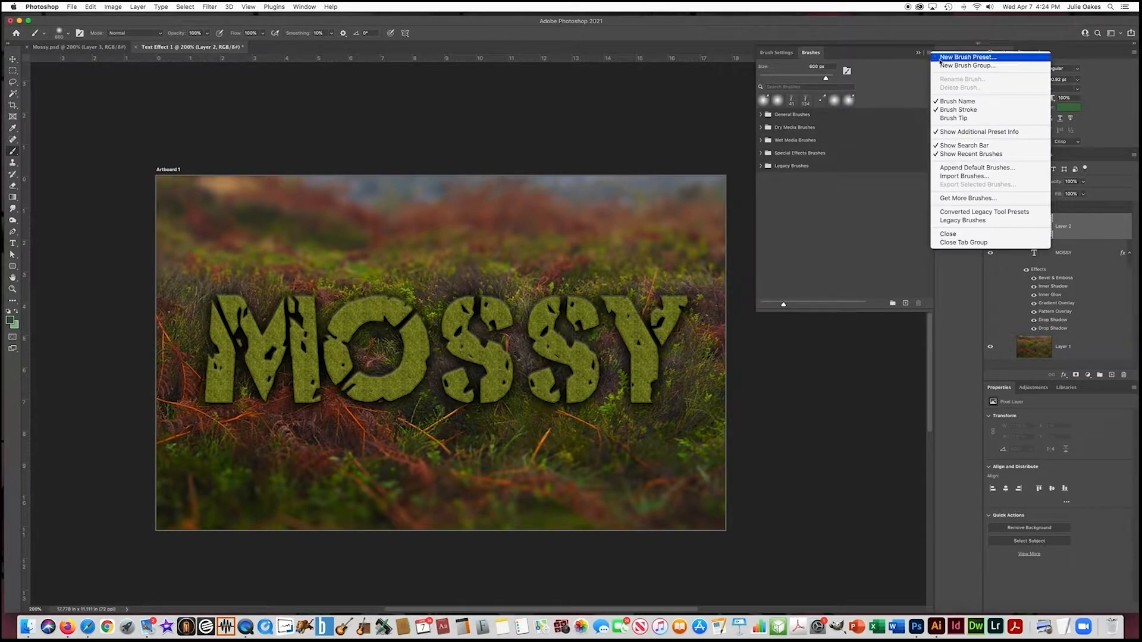
click(950, 222)
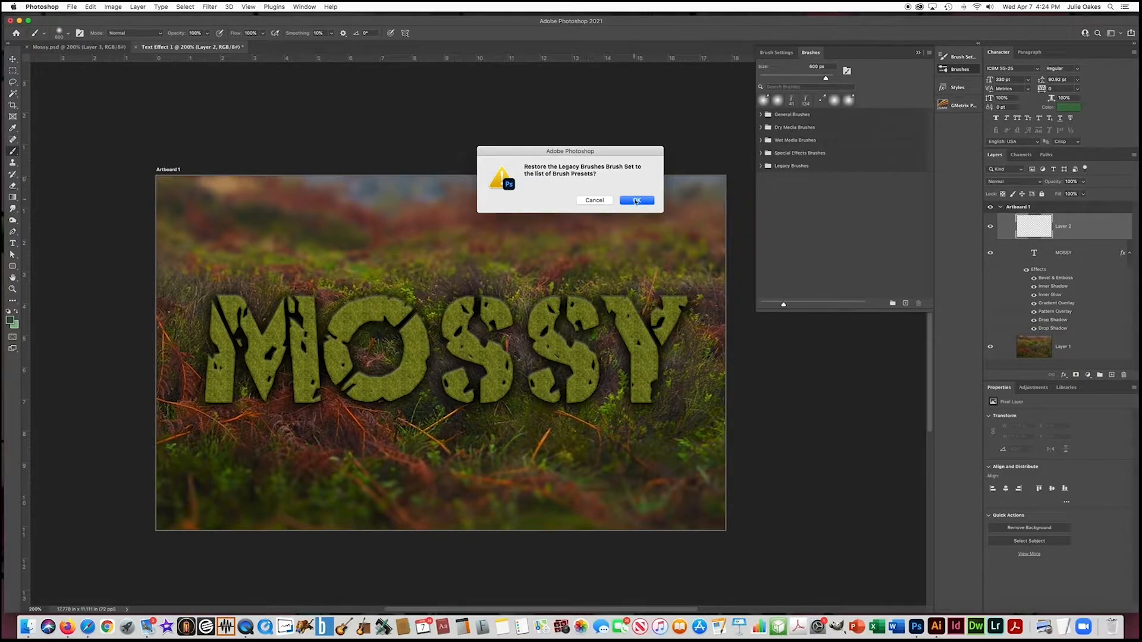
click(636, 201)
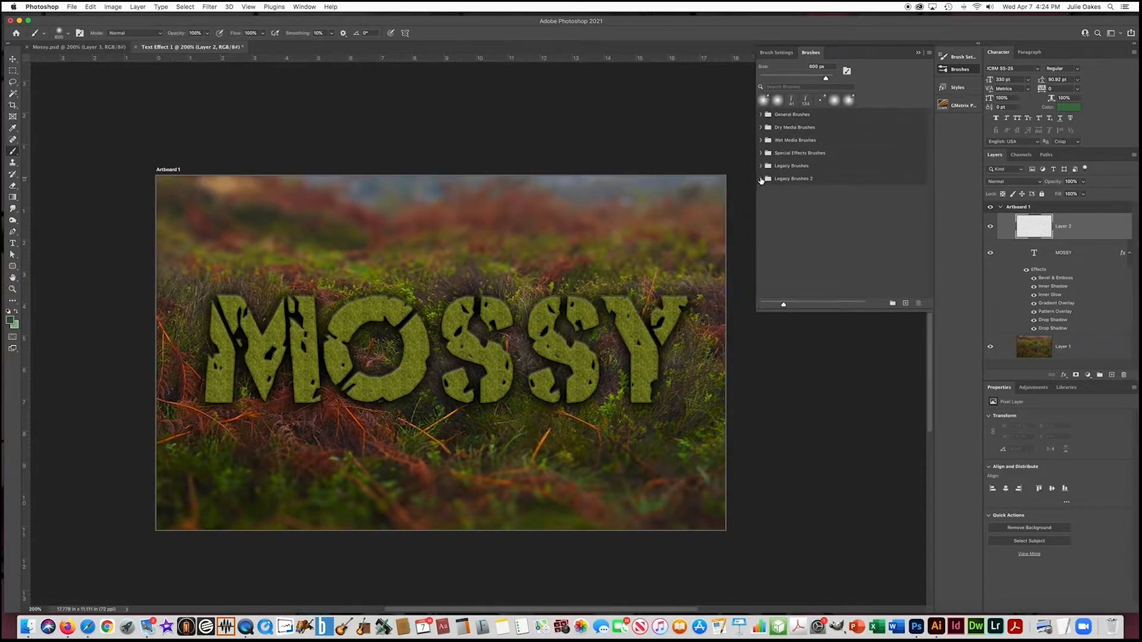
Choose the Grass brush from the Default Brushes group of Legacy Brushes 2.
click(761, 179)
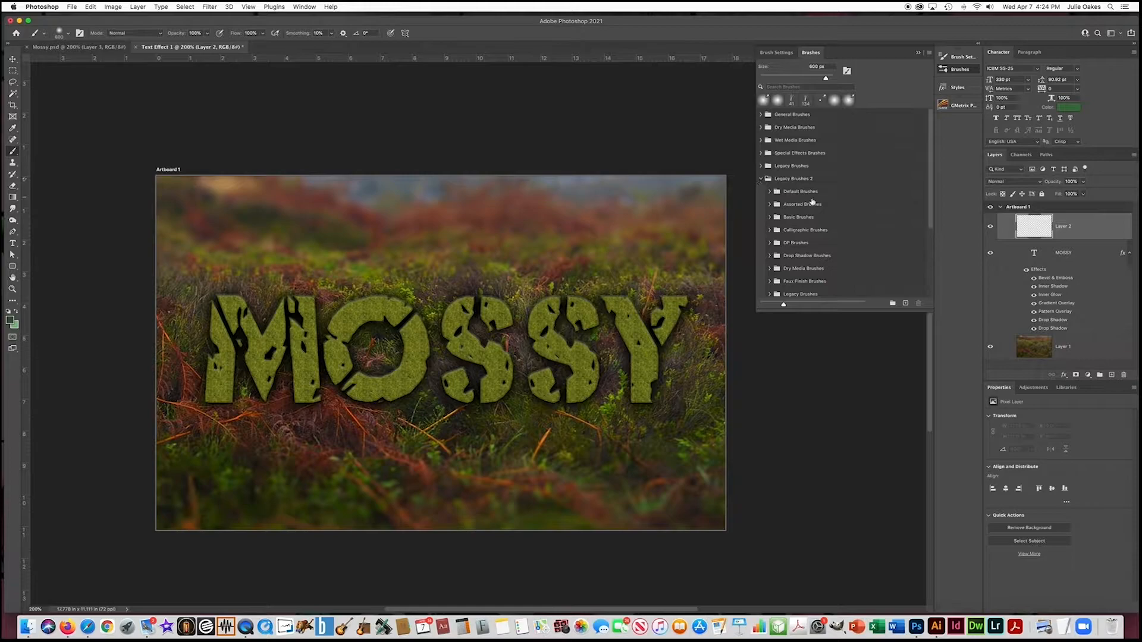
scroll(819, 203, down, 2)
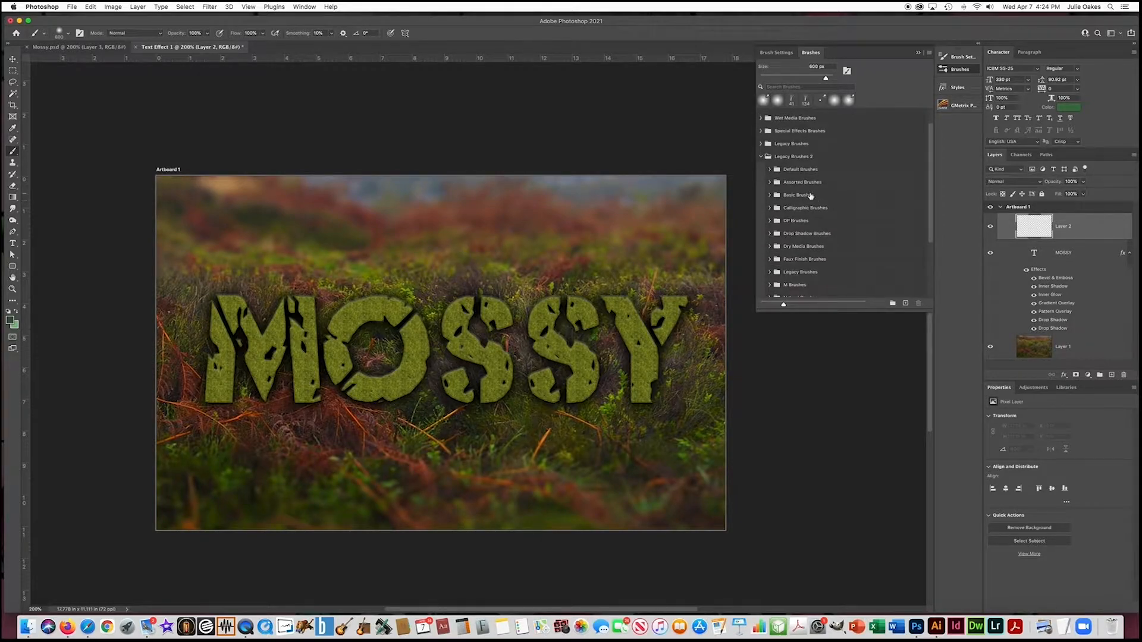
click(769, 170)
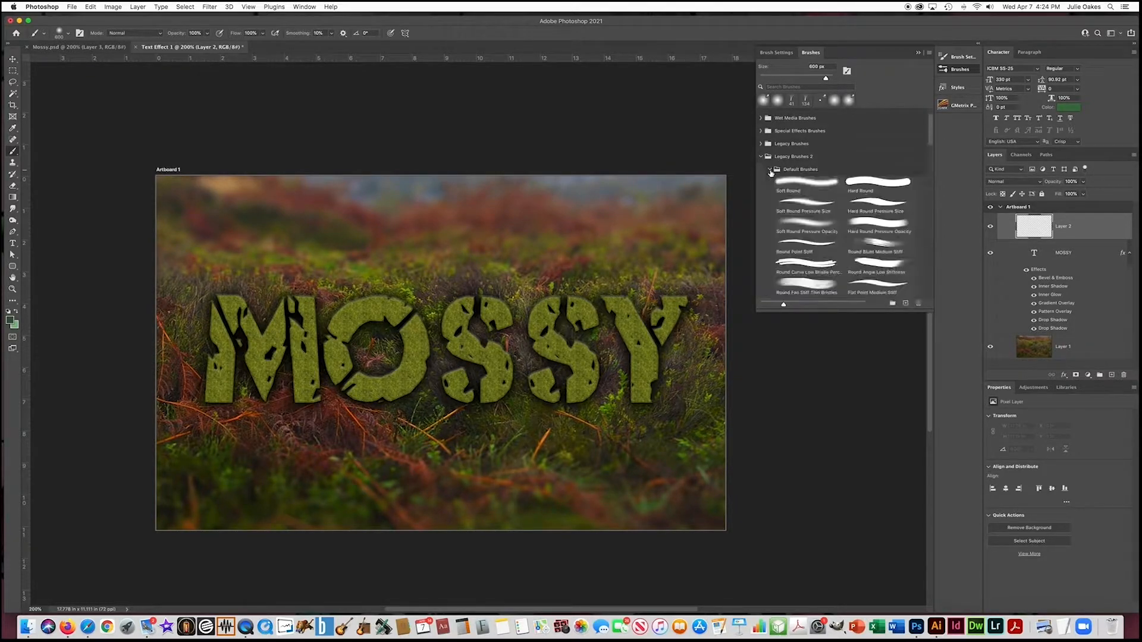
scroll(806, 204, down, 5)
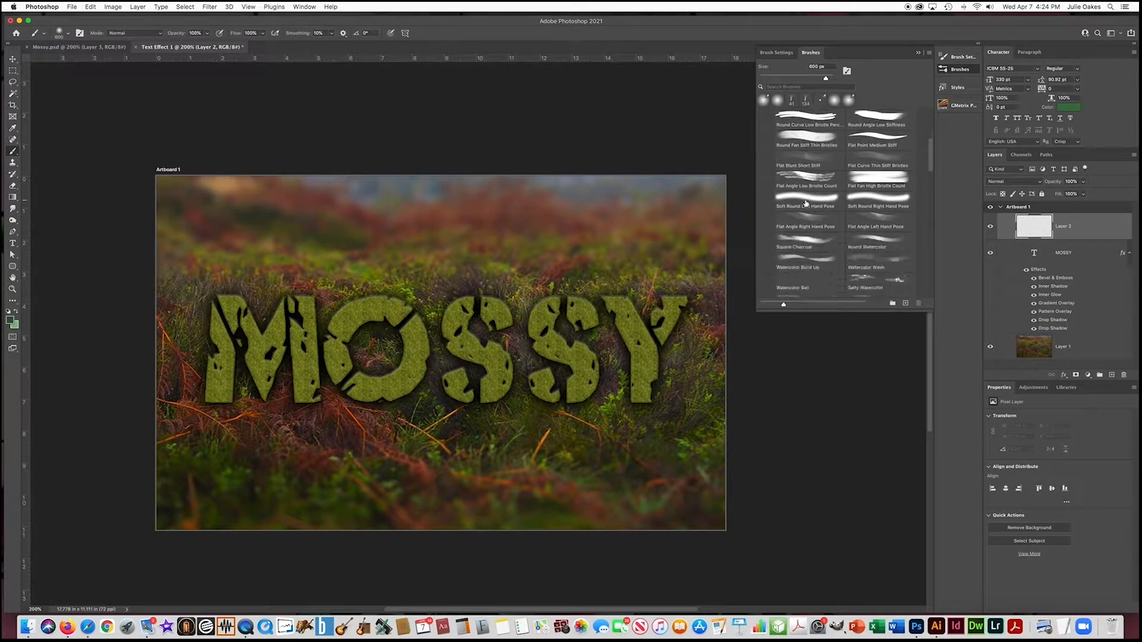
scroll(805, 204, down, 7)
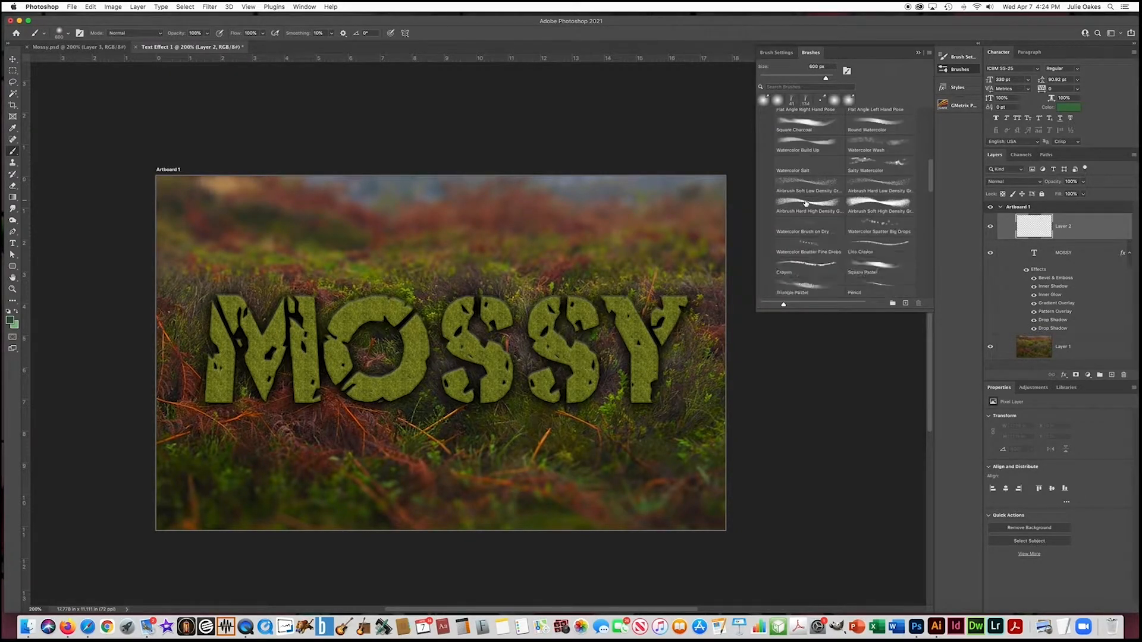
scroll(803, 202, down, 10)
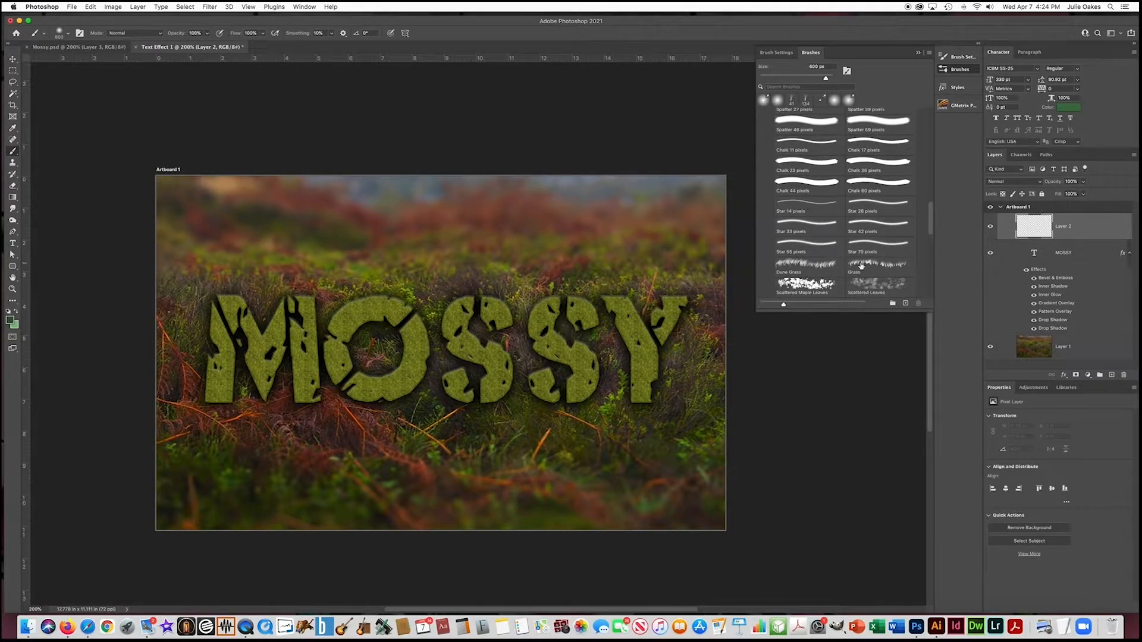
click(871, 264)
Set the Grass brush size to 31 px, try it on the Y, and pick a different background color.
click(653, 308)
drag(803, 80, 772, 80)
mouse_move(621, 301)
mouse_down()
mouse_move(675, 307)
mouse_move(639, 379)
mouse_move(653, 366)
mouse_move(622, 331)
mouse_up()
click(16, 326)
click(510, 469)
click(678, 445)
Paint grass strokes over the MOSSY letters on the new layer, working from the S and Y back to the M.
mouse_move(580, 300)
mouse_down()
mouse_move(574, 315)
mouse_move(549, 307)
mouse_up()
mouse_move(535, 306)
mouse_down()
mouse_move(554, 339)
mouse_move(580, 353)
mouse_move(574, 383)
mouse_move(604, 371)
mouse_move(533, 383)
mouse_move(546, 397)
mouse_up()
drag(558, 298, 546, 336)
mouse_move(616, 305)
mouse_down()
mouse_move(651, 328)
mouse_move(641, 395)
mouse_up()
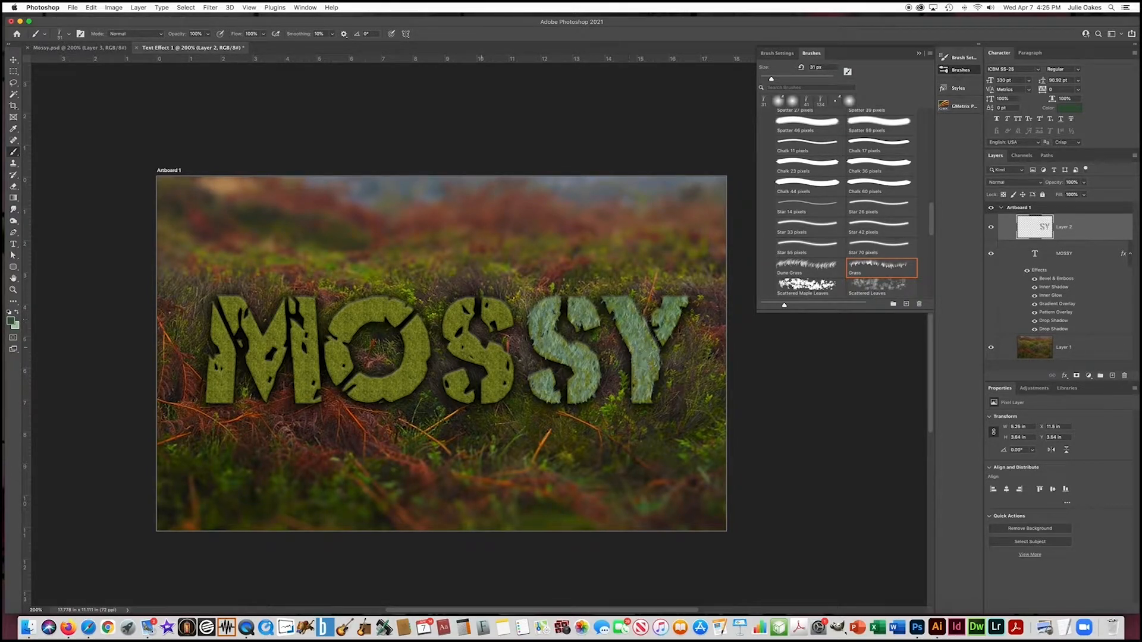
mouse_move(499, 306)
mouse_down()
mouse_move(489, 388)
mouse_move(489, 344)
mouse_move(472, 346)
mouse_move(456, 311)
mouse_move(450, 334)
mouse_move(483, 399)
mouse_up()
drag(463, 335, 455, 395)
drag(598, 366, 581, 367)
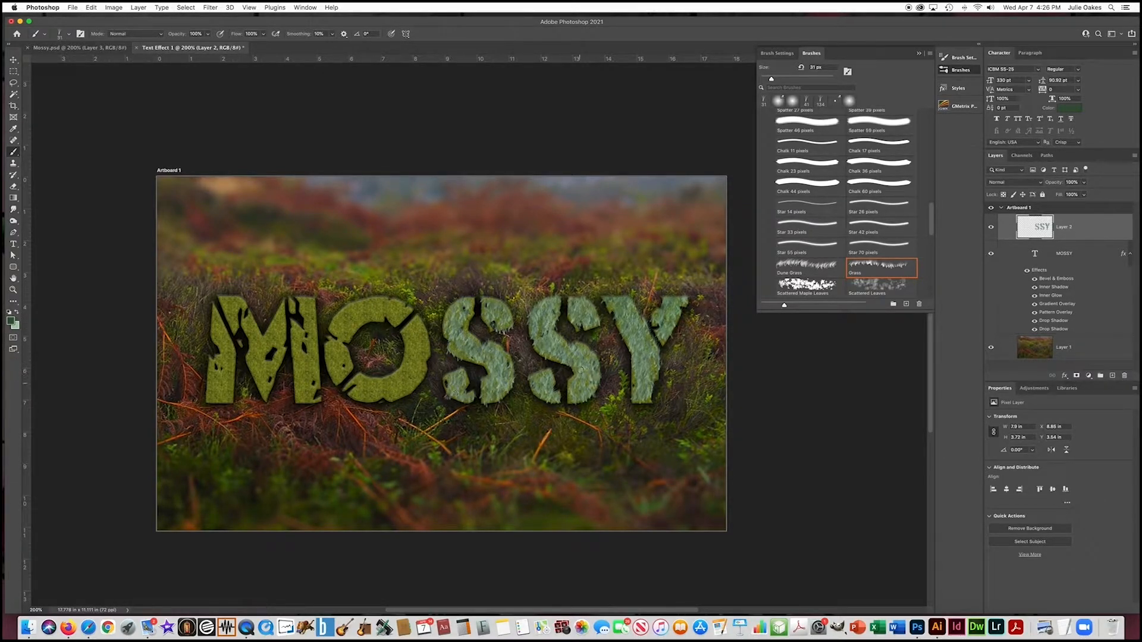
mouse_move(393, 302)
mouse_down()
mouse_move(340, 328)
mouse_move(385, 299)
mouse_move(413, 324)
mouse_move(419, 375)
mouse_move(395, 393)
mouse_move(371, 388)
mouse_move(384, 379)
mouse_move(346, 346)
mouse_move(341, 370)
mouse_move(311, 303)
mouse_move(309, 387)
mouse_move(320, 343)
mouse_move(306, 397)
mouse_move(283, 324)
mouse_move(265, 387)
mouse_move(262, 344)
mouse_move(236, 301)
mouse_move(244, 332)
mouse_move(267, 346)
mouse_move(216, 319)
mouse_move(222, 385)
mouse_up()
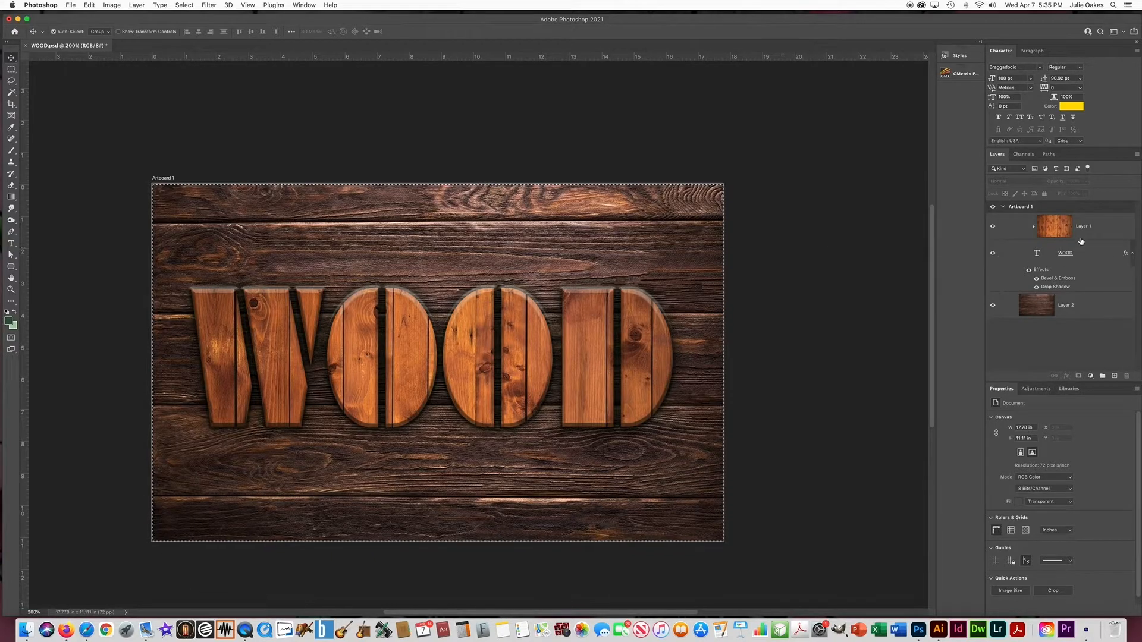
In WOOD.psd, hide the clipped wood texture on Layer 1 and the WOOD text's effects to view the plain yellow lettering.
click(993, 226)
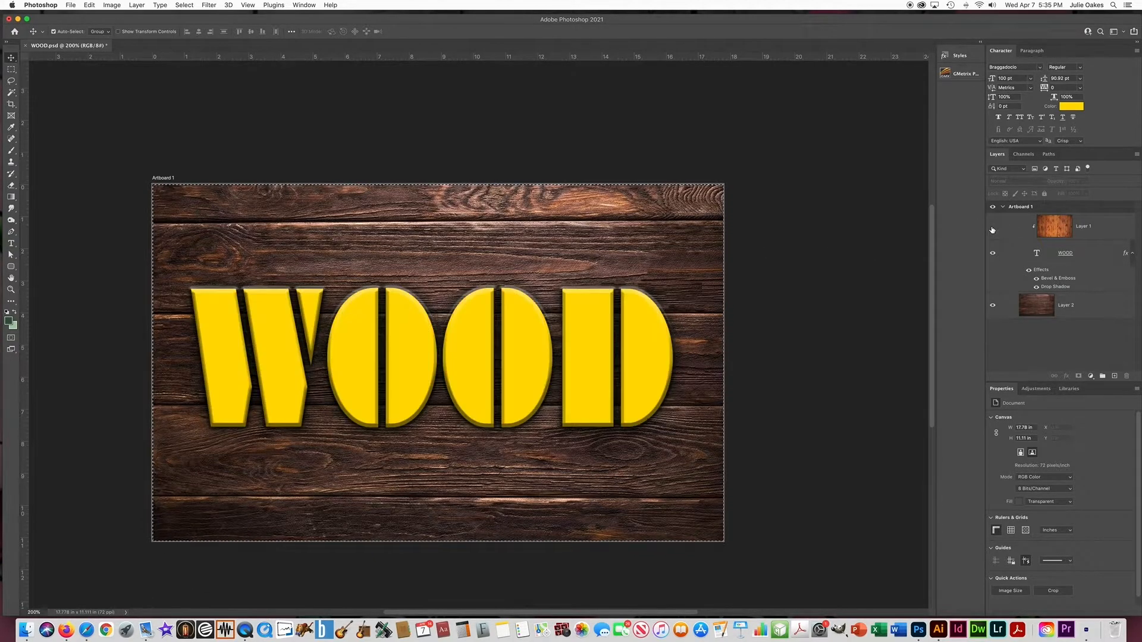
click(992, 226)
click(992, 227)
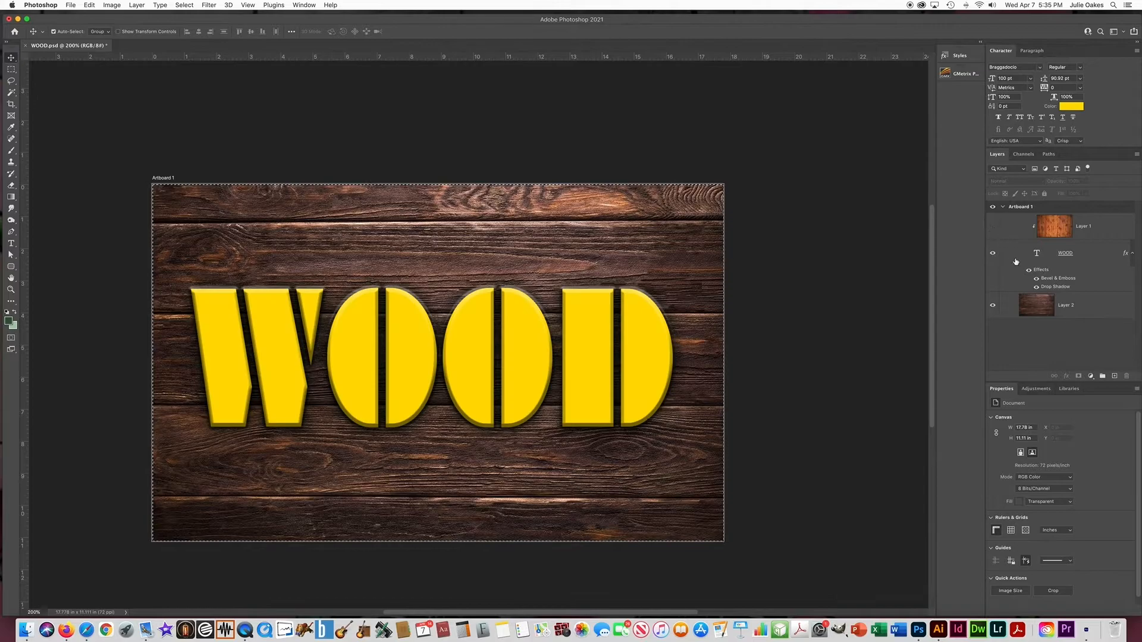
click(1028, 270)
click(1029, 272)
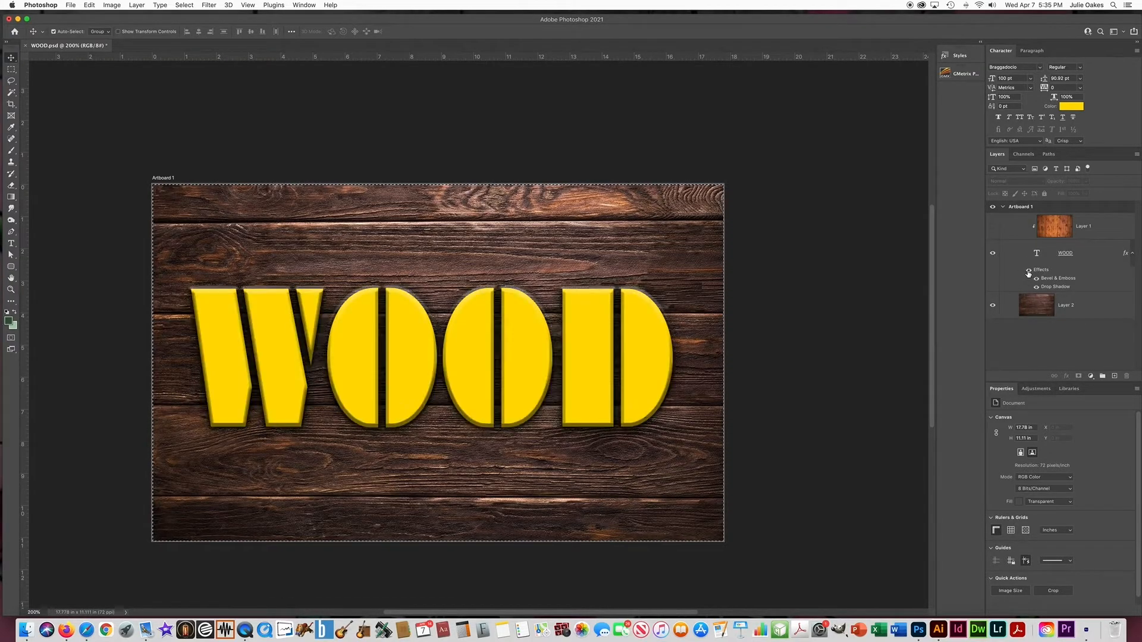
click(1028, 273)
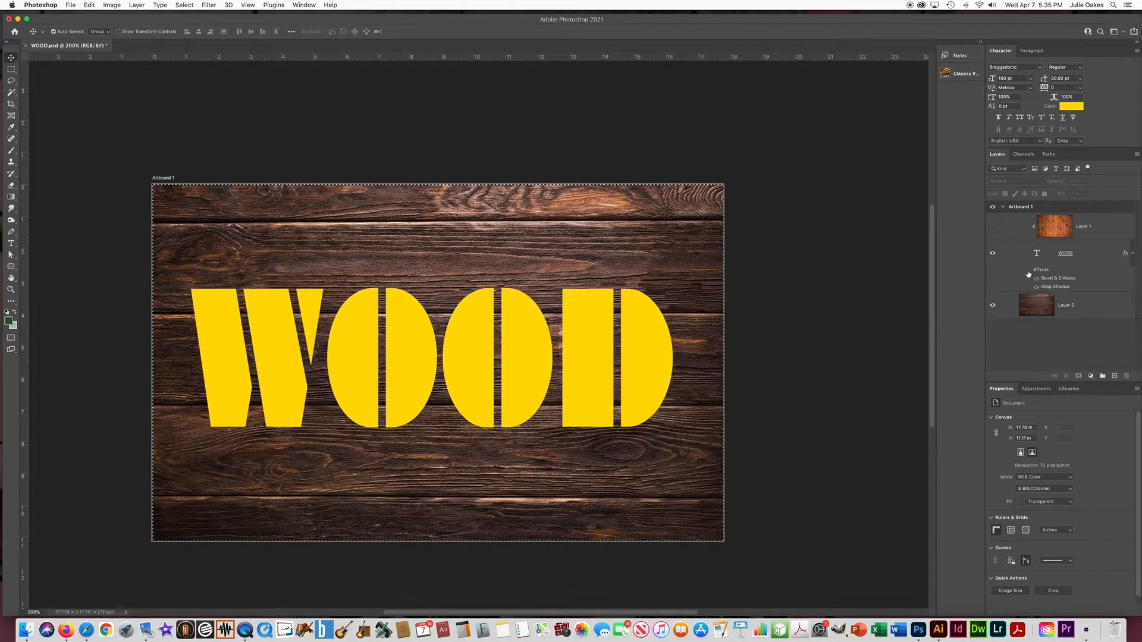
Review the Bevel & Emboss and Drop Shadow settings in the WOOD text's layer style.
click(1057, 256)
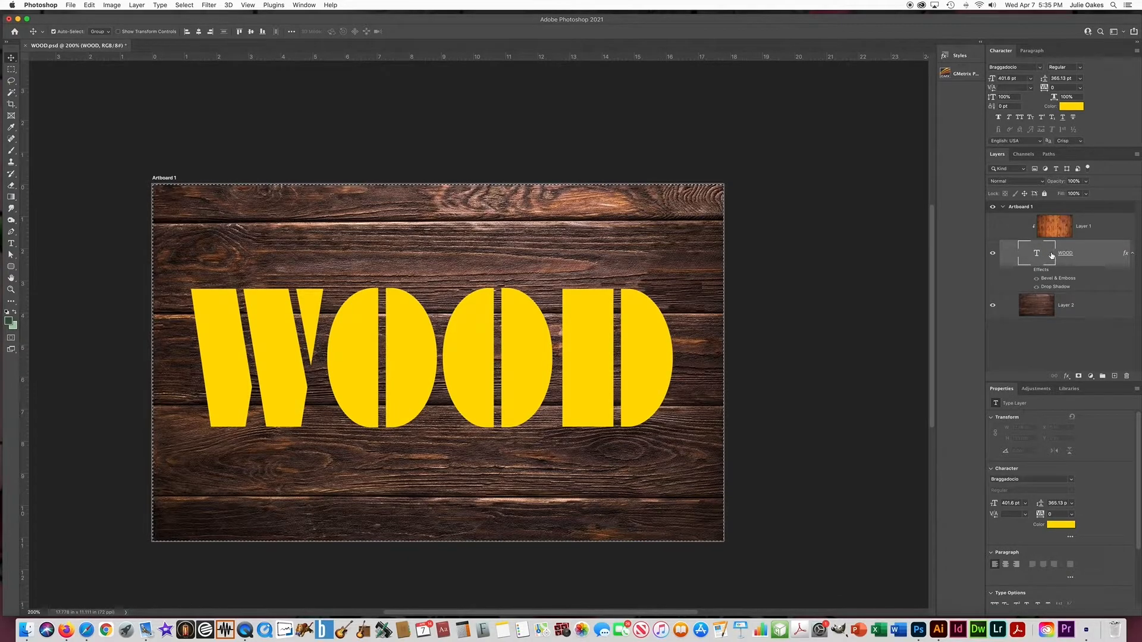
click(137, 4)
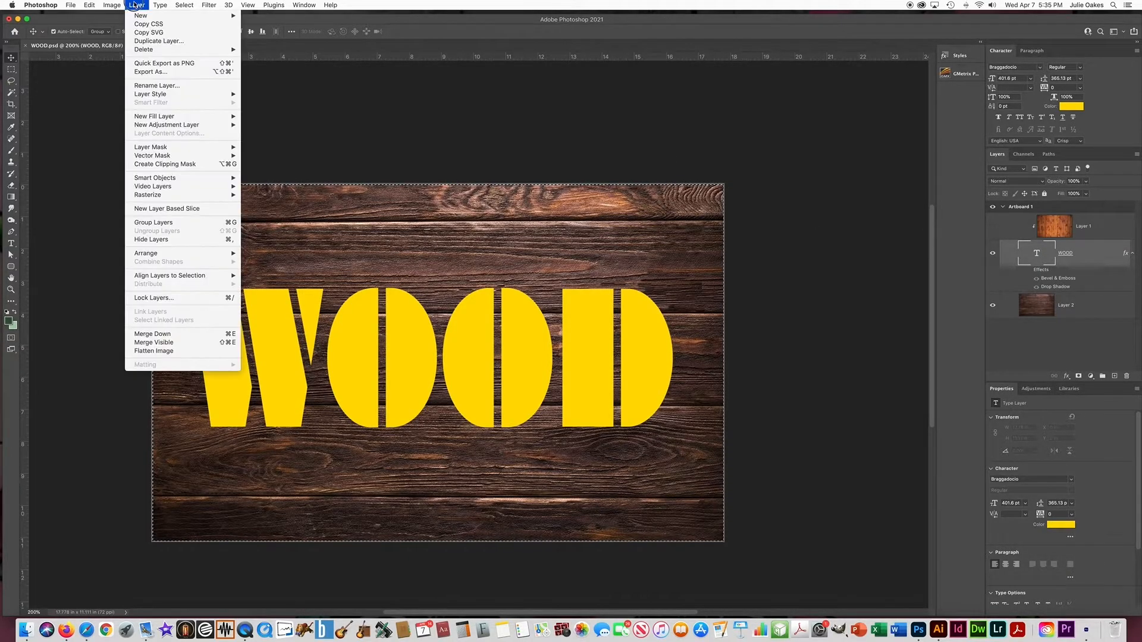
mouse_move(155, 94)
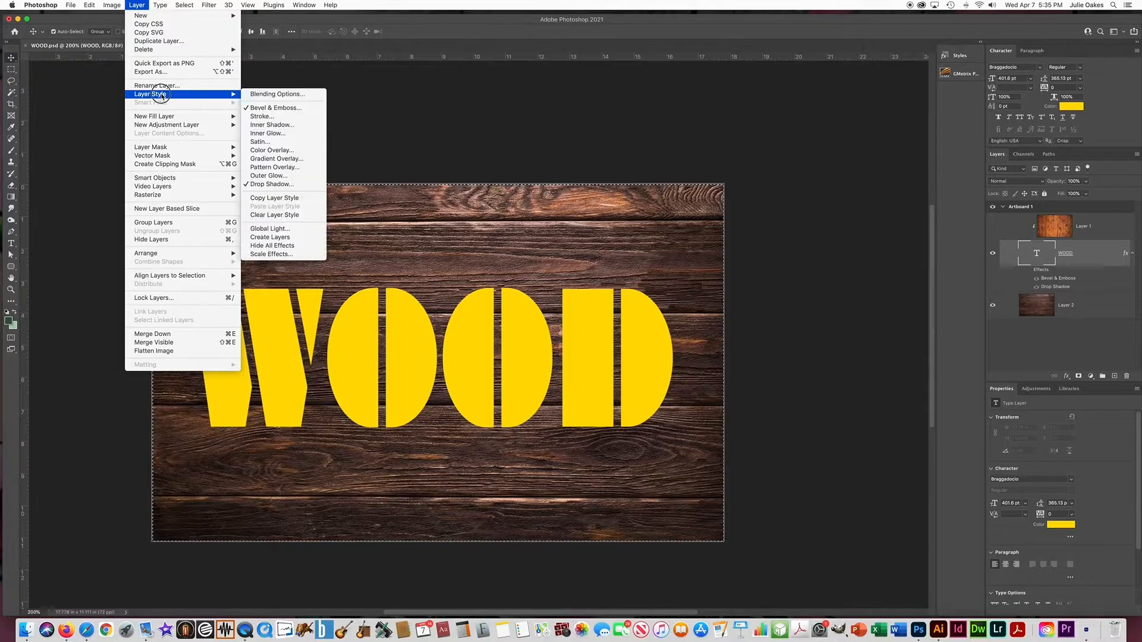
click(289, 109)
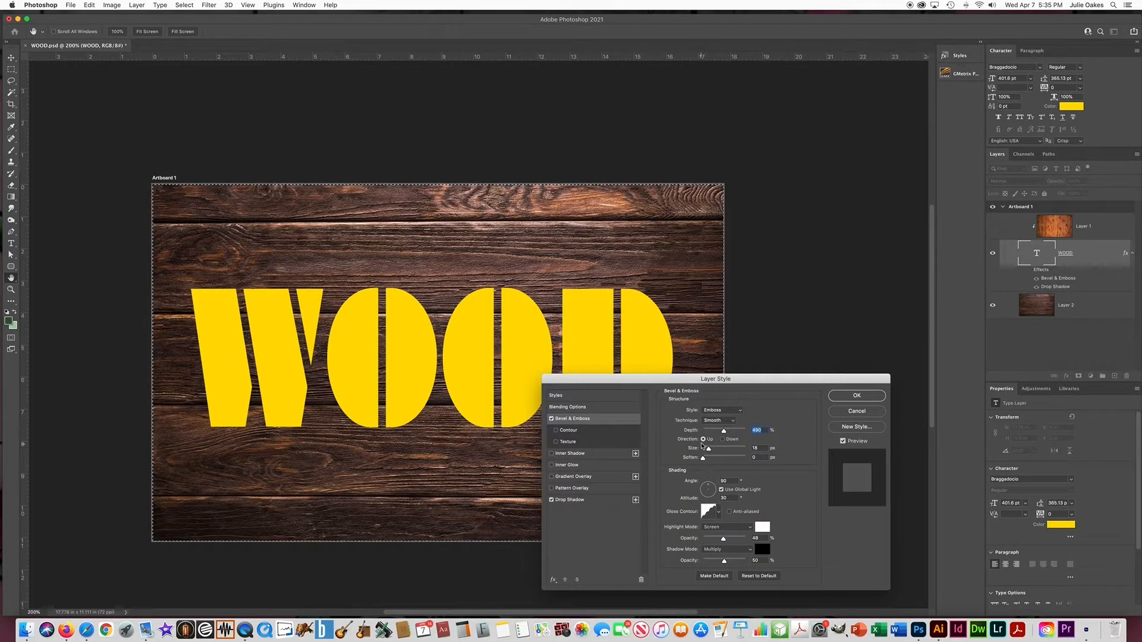
click(722, 411)
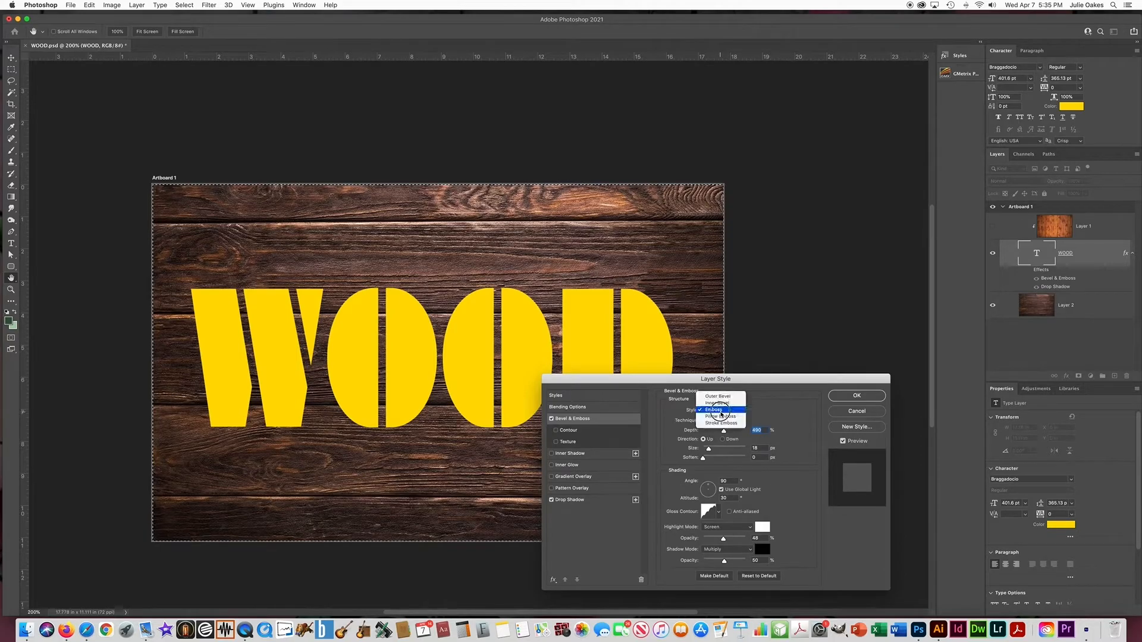
click(721, 412)
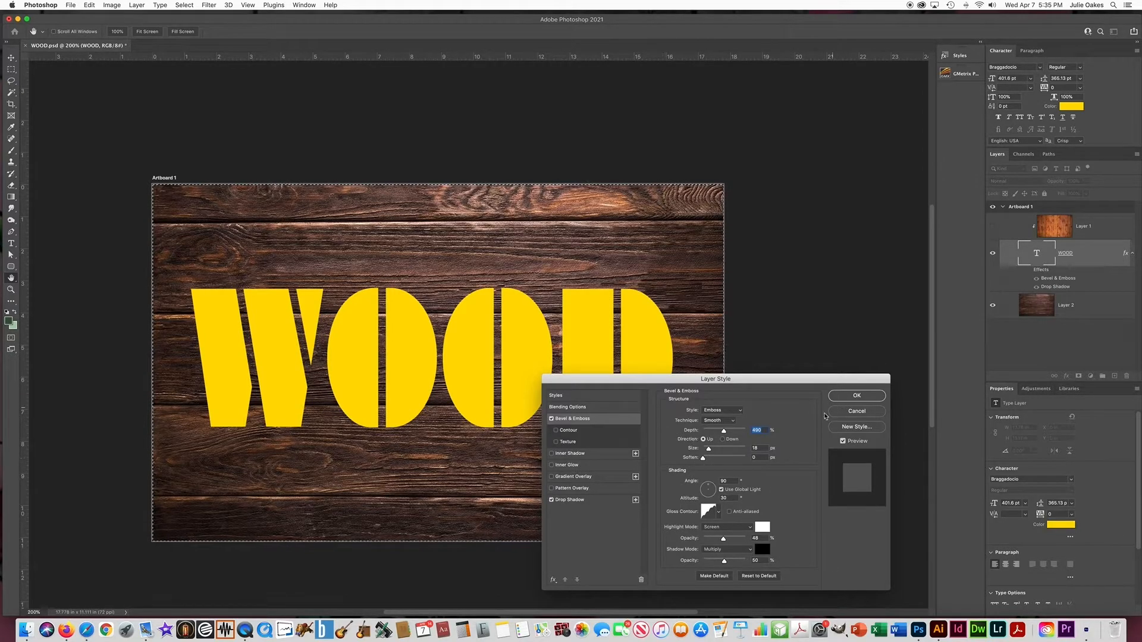
click(593, 502)
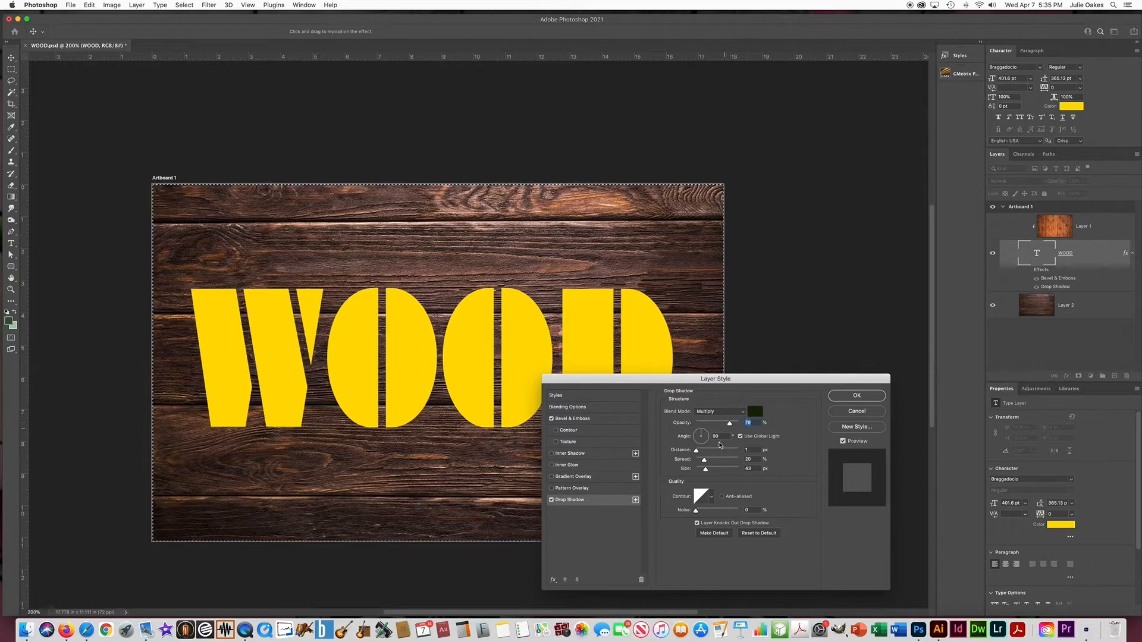
click(846, 397)
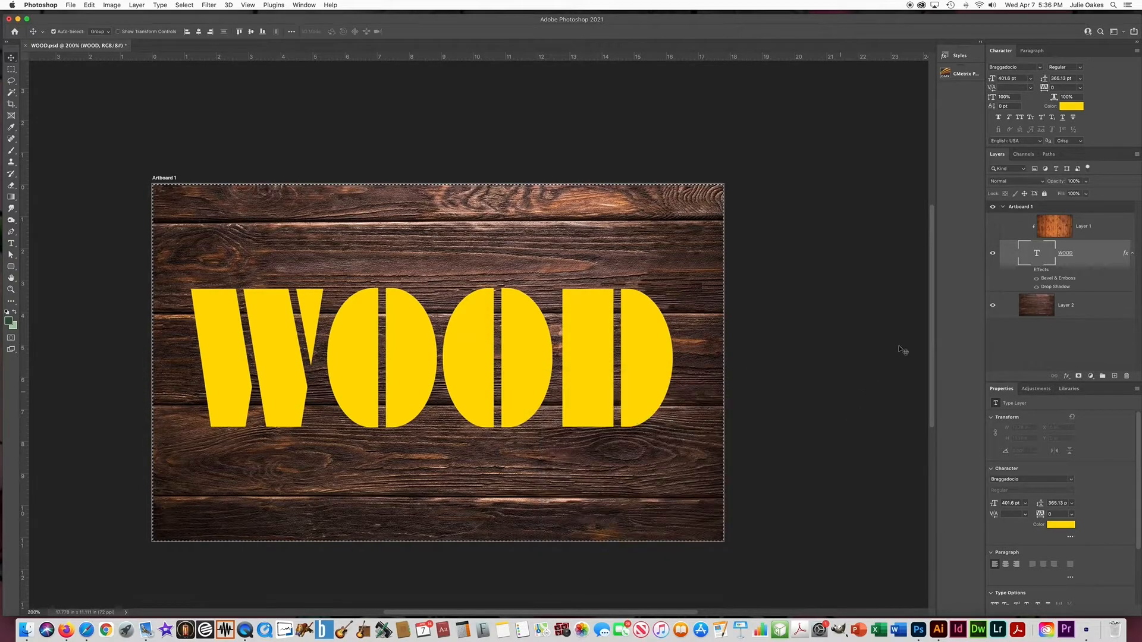
Show the WOOD text's layer effects and the clipped wood texture on Layer 1 again.
click(1036, 280)
click(1028, 271)
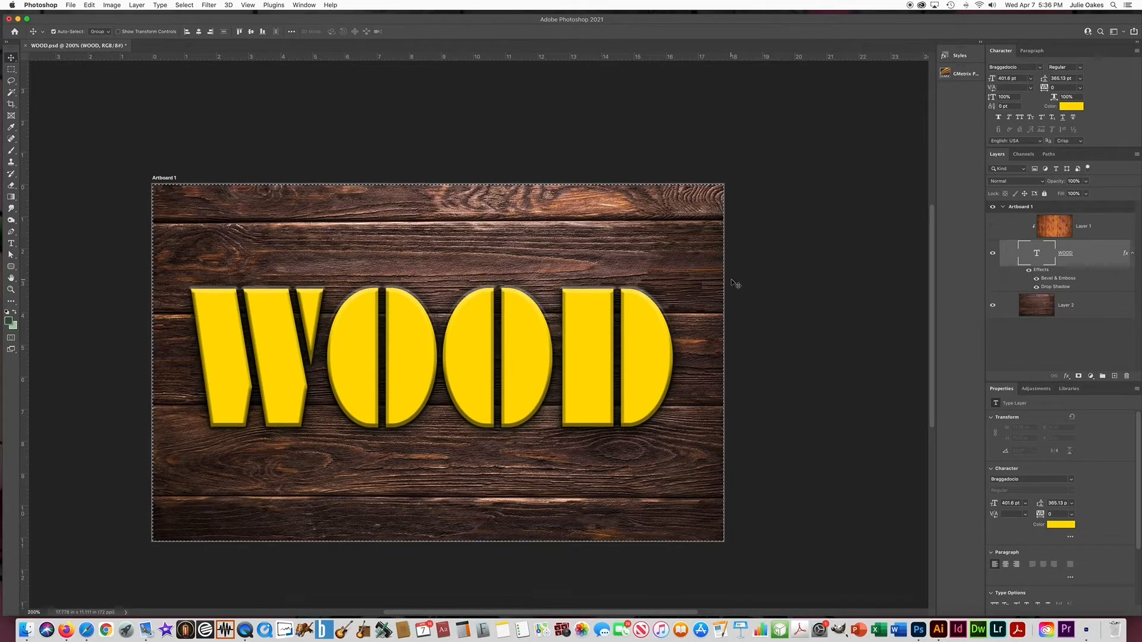
click(992, 226)
Release the clipping mask on the wood texture Layer 1 and toggle the layer's visibility to compare it with the text beneath.
click(1035, 228)
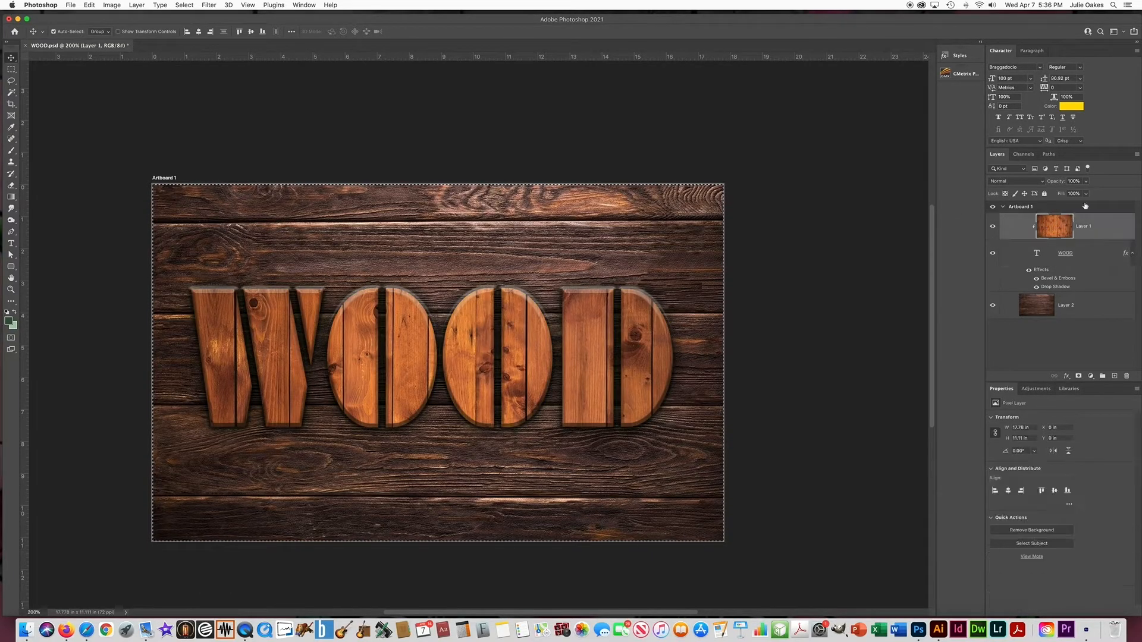
click(1136, 154)
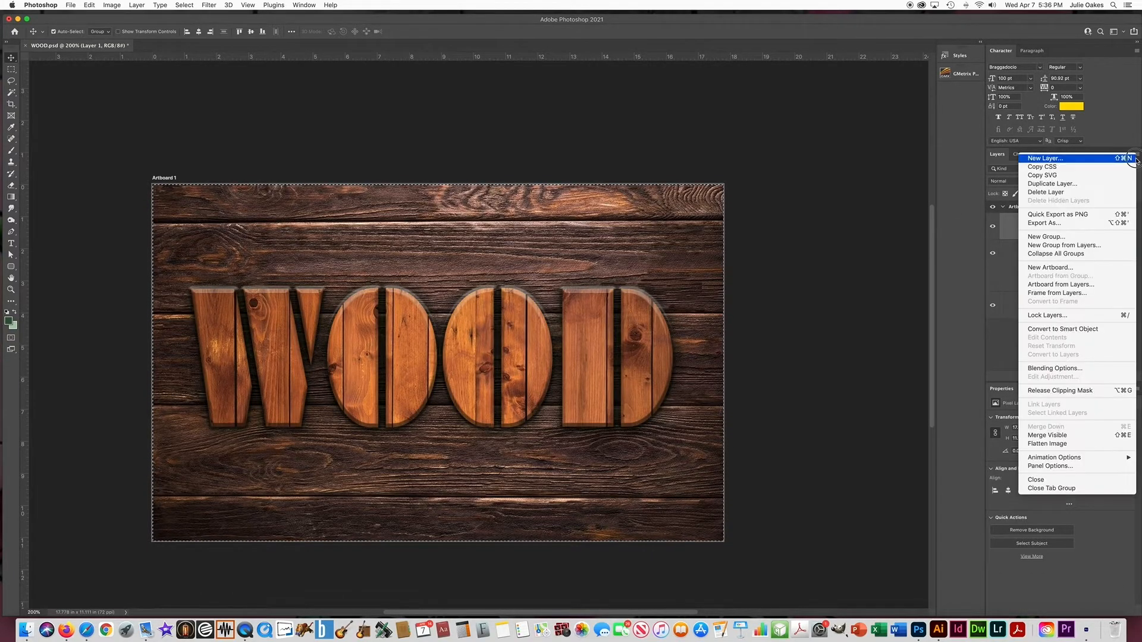
click(1084, 390)
click(992, 227)
click(992, 227)
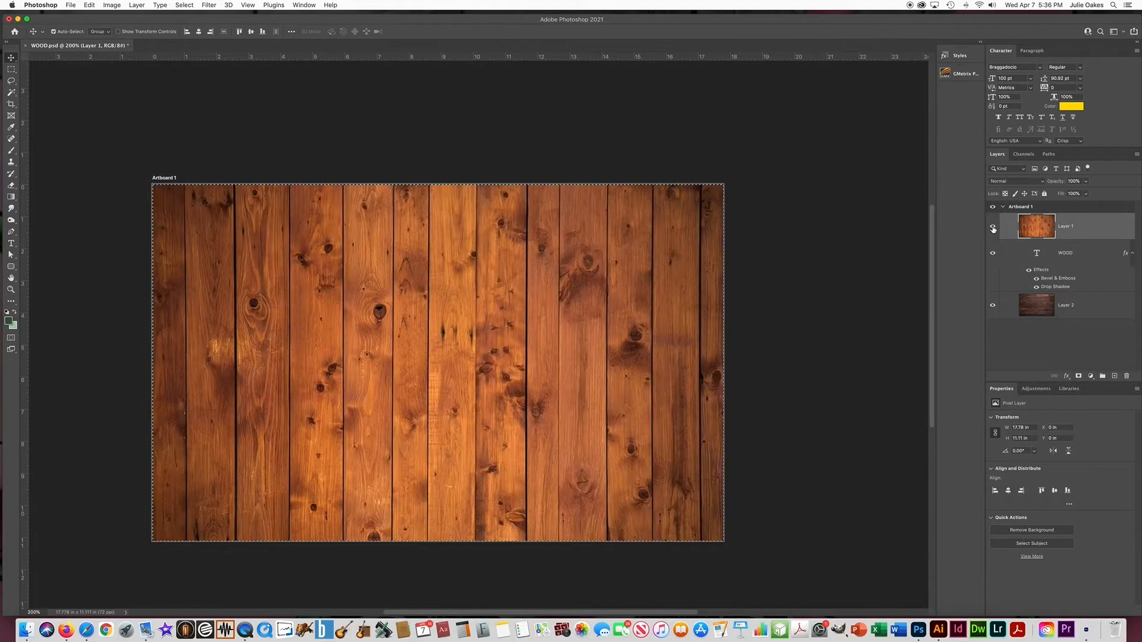
Clip the wood texture on Layer 1 to the WOOD text again with a clipping mask.
click(1136, 154)
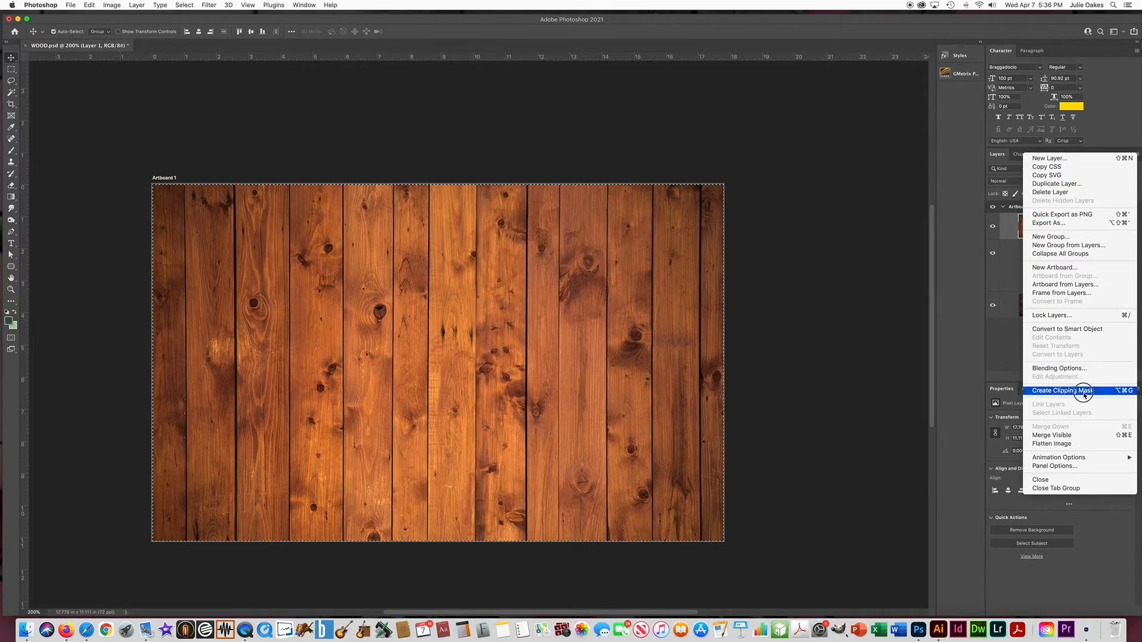
click(525, 168)
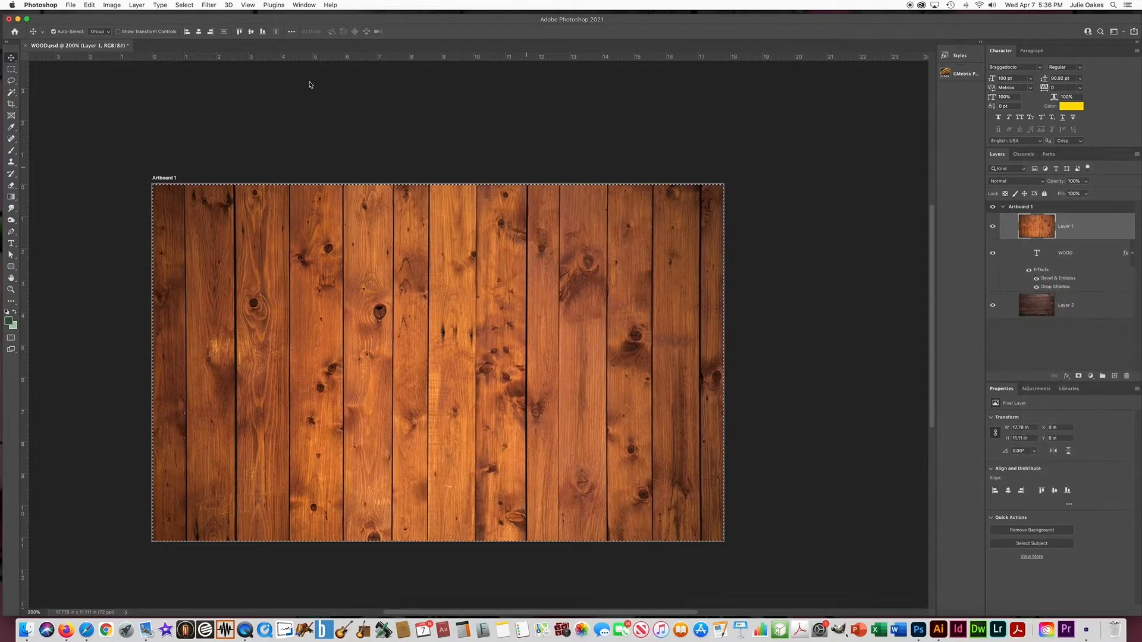
click(137, 5)
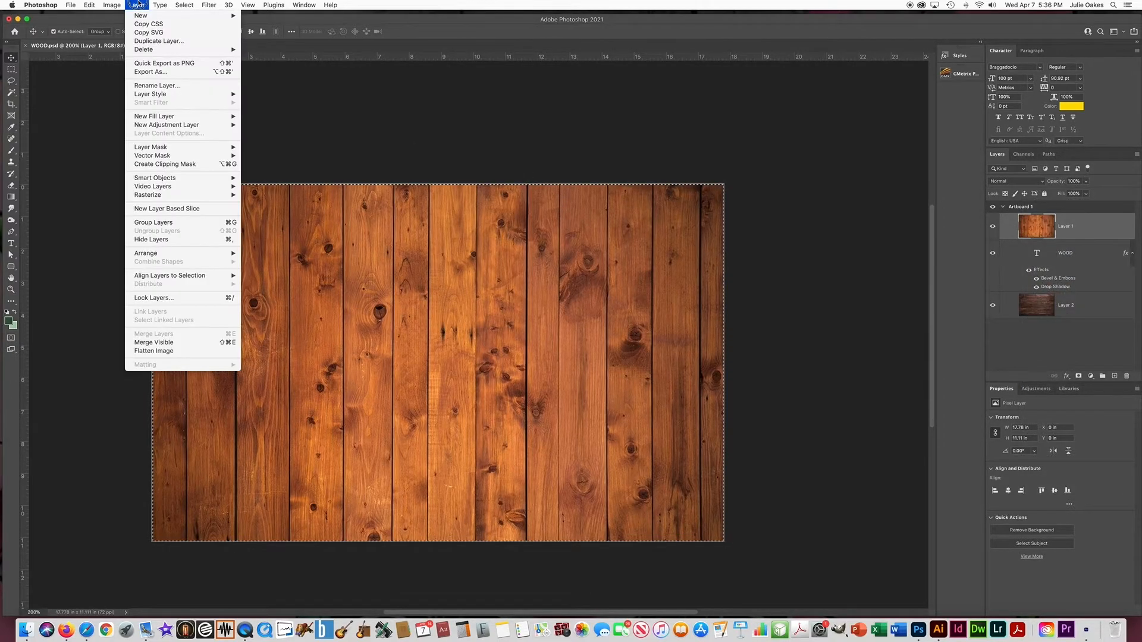
click(177, 160)
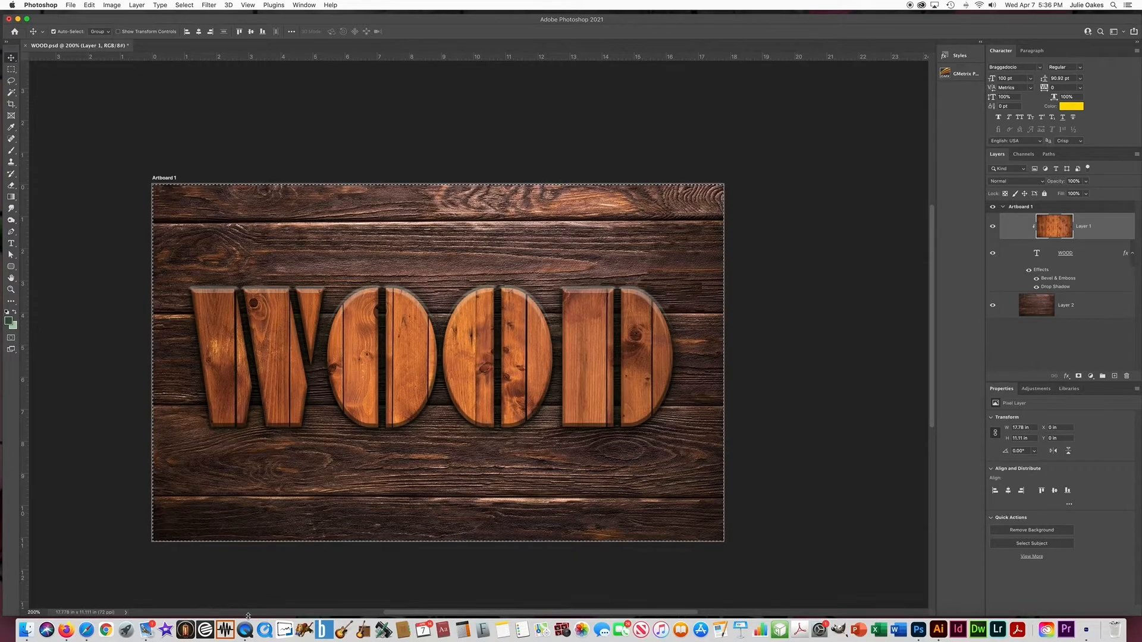
click(265, 629)
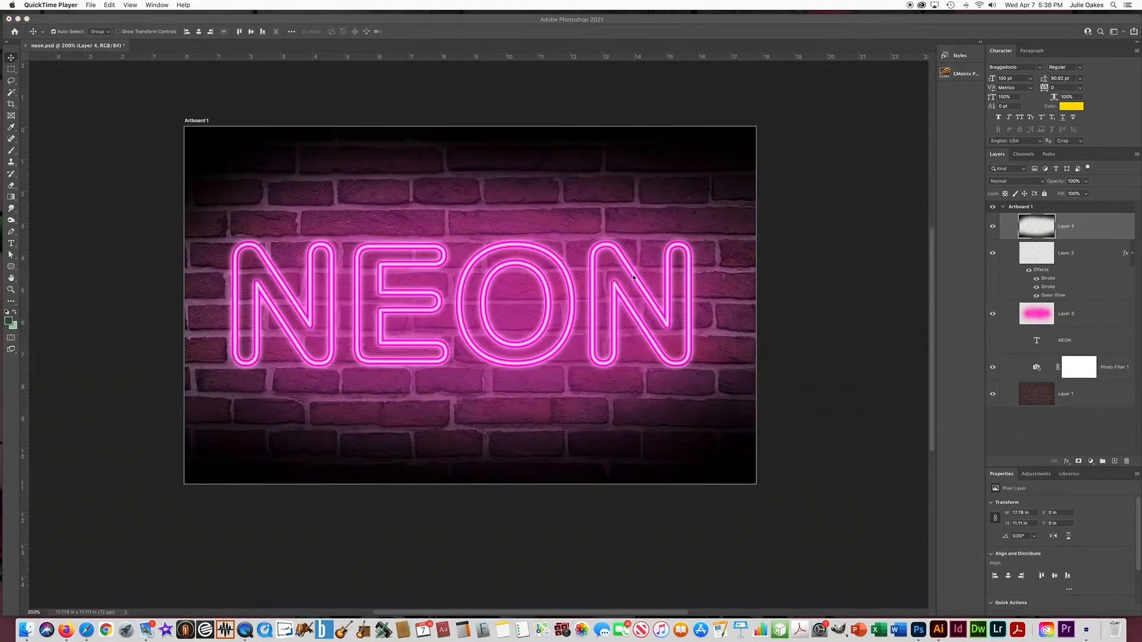
In neon.psd, toggle the visibility of Layer 4, Layer 2 and Layer 3 one by one to examine what each contributes.
click(993, 227)
click(992, 226)
click(994, 255)
click(993, 254)
click(993, 314)
click(993, 314)
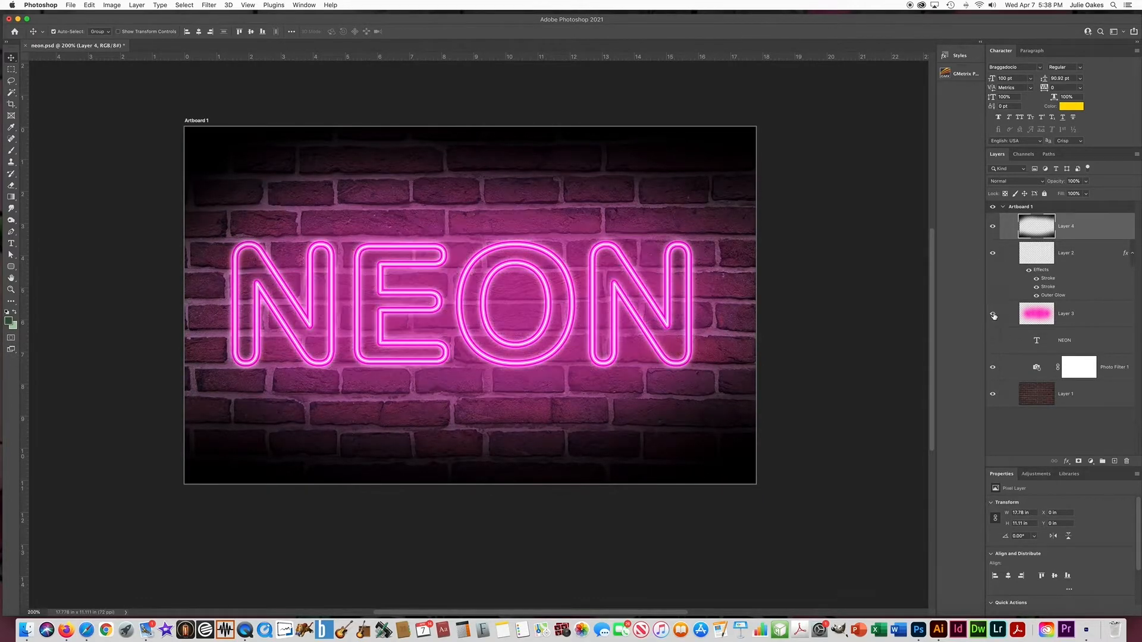
Hide Layer 4, Layer 2, the pink glow on Layer 3 and Photo Filter 1, leaving only the brick background on Layer 1.
click(993, 369)
click(993, 229)
click(993, 254)
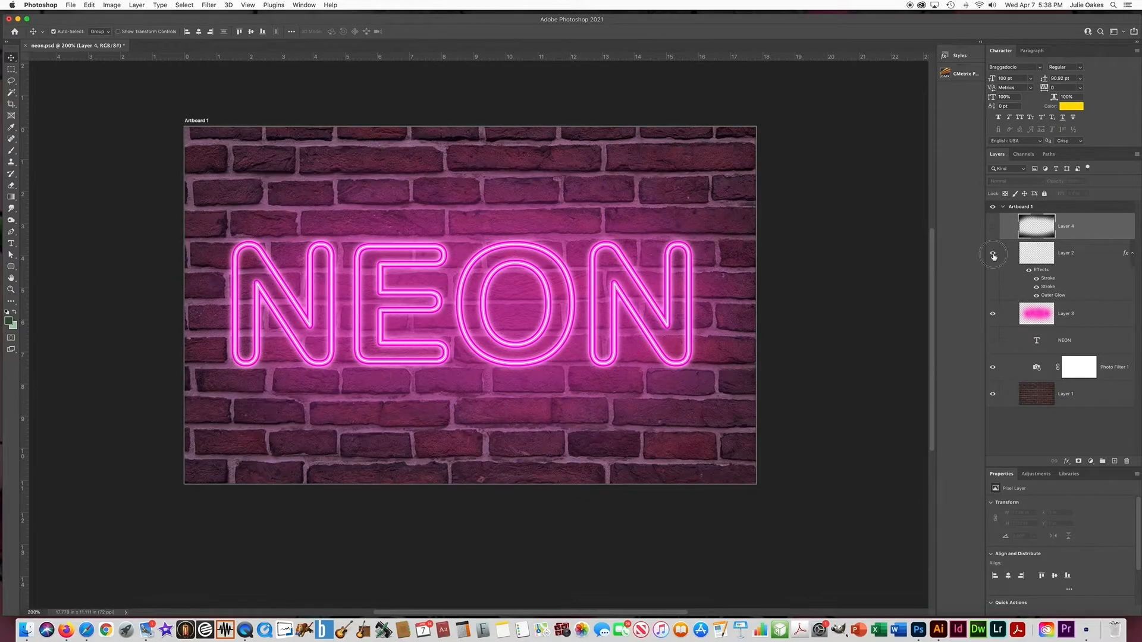
click(992, 317)
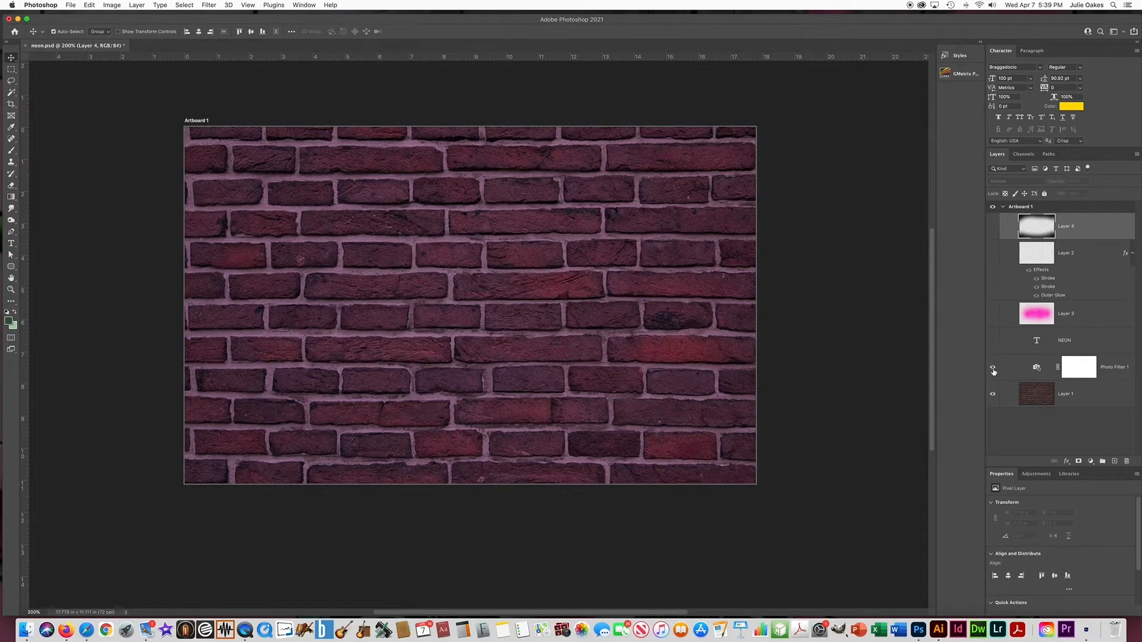
Add a Photo Filter adjustment layer above the brick Layer 1 and set its filter to Magenta.
click(1067, 396)
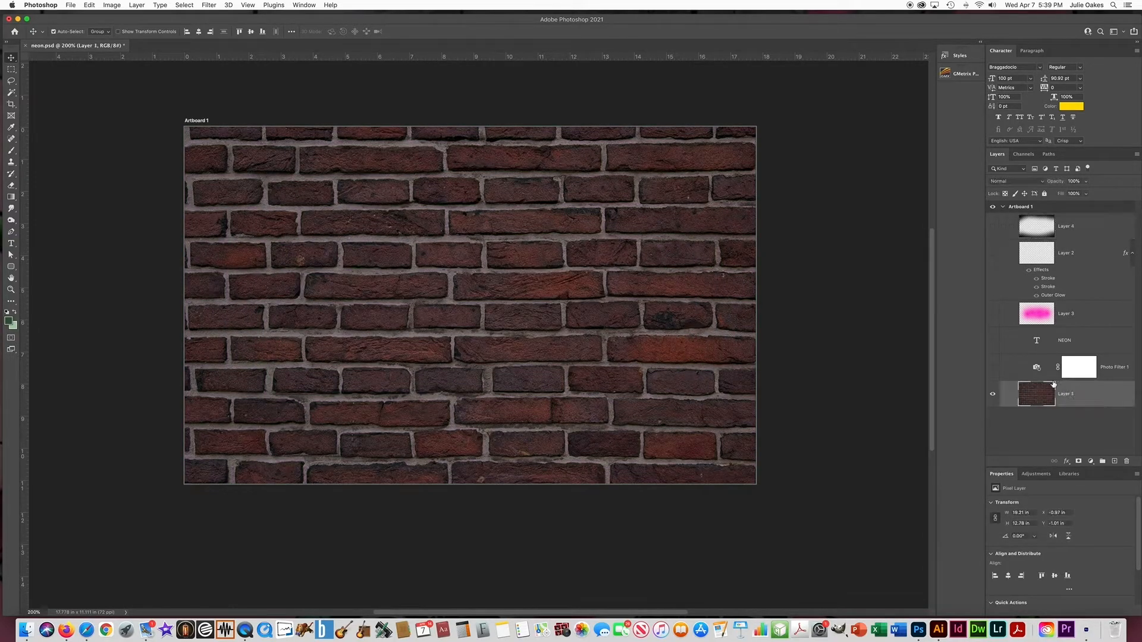
click(1091, 461)
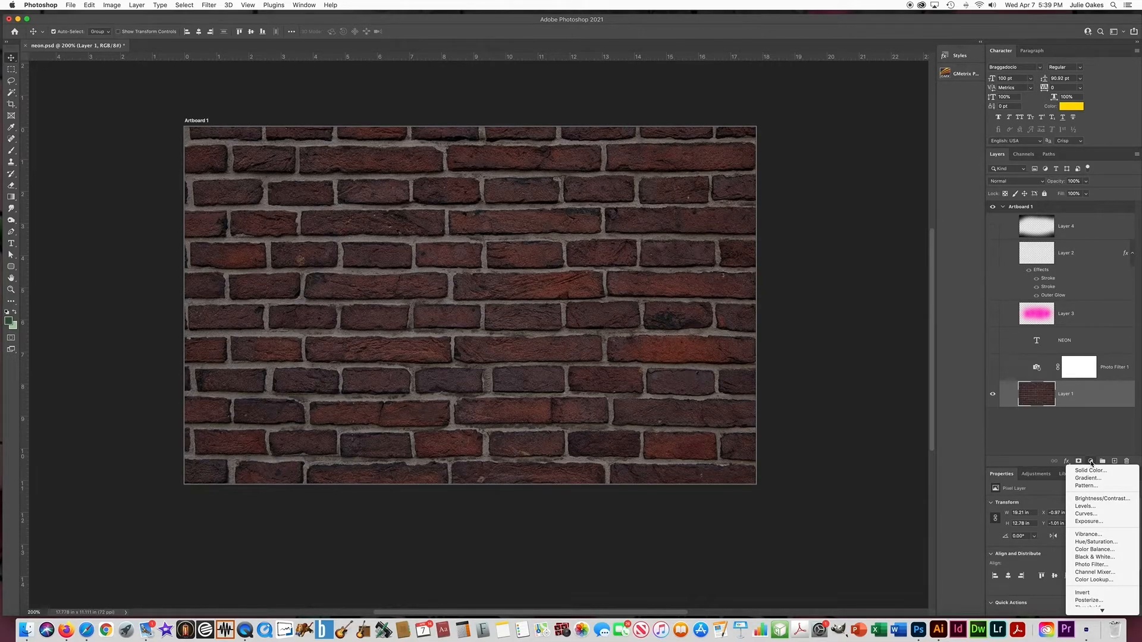
click(1092, 565)
click(1044, 394)
click(1031, 505)
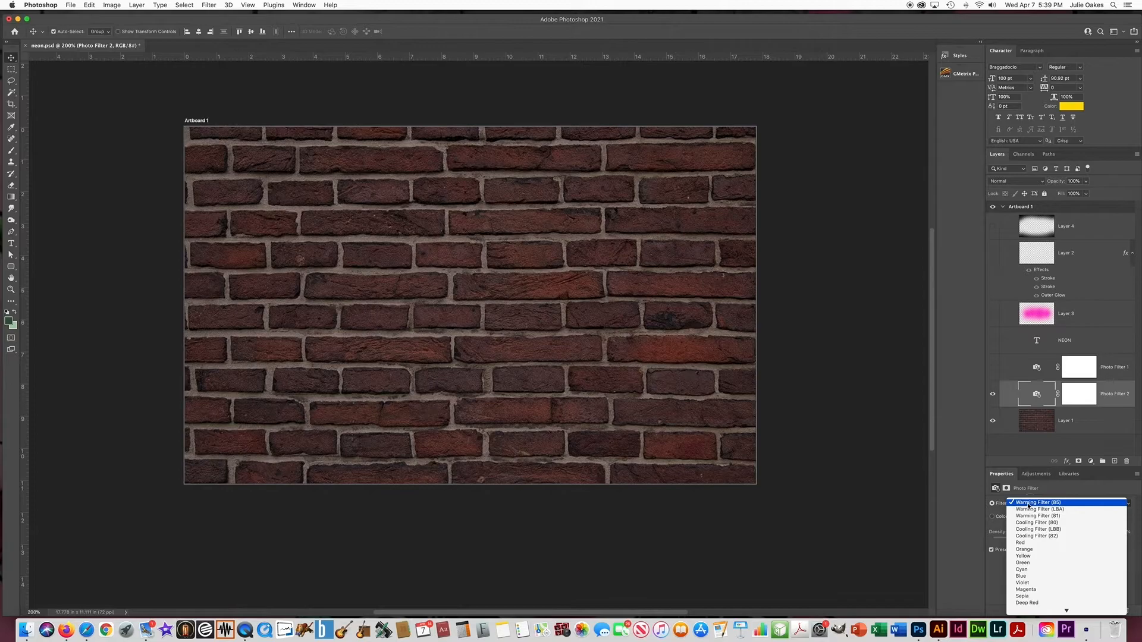
click(1033, 590)
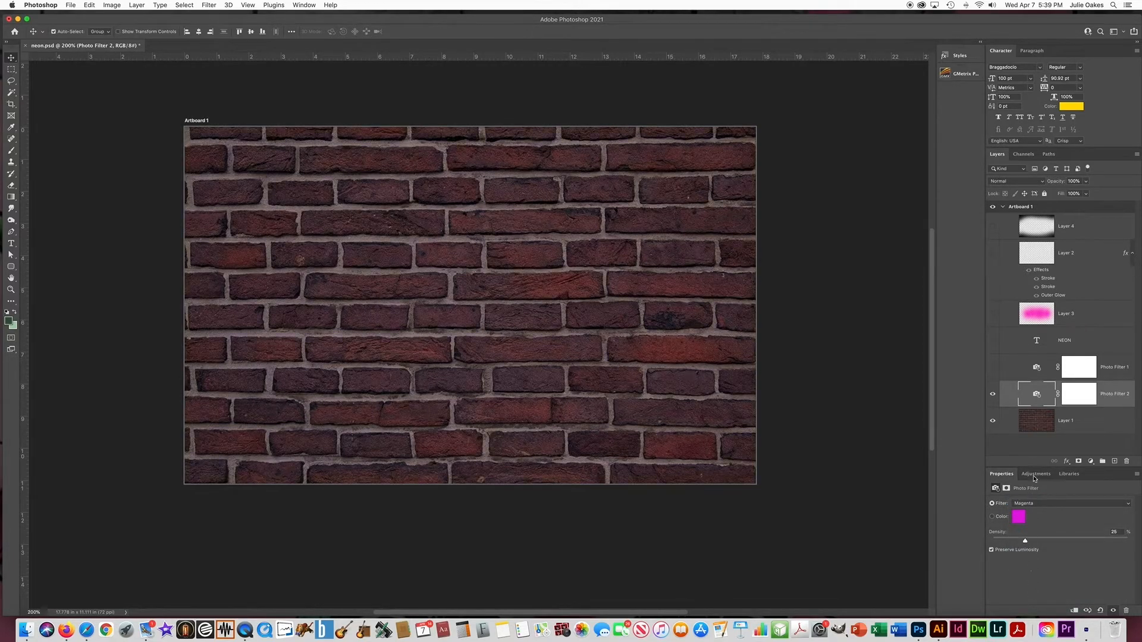
Delete the old Photo Filter 1 layer and toggle the new photo filter's visibility to compare the brick tint.
click(1113, 369)
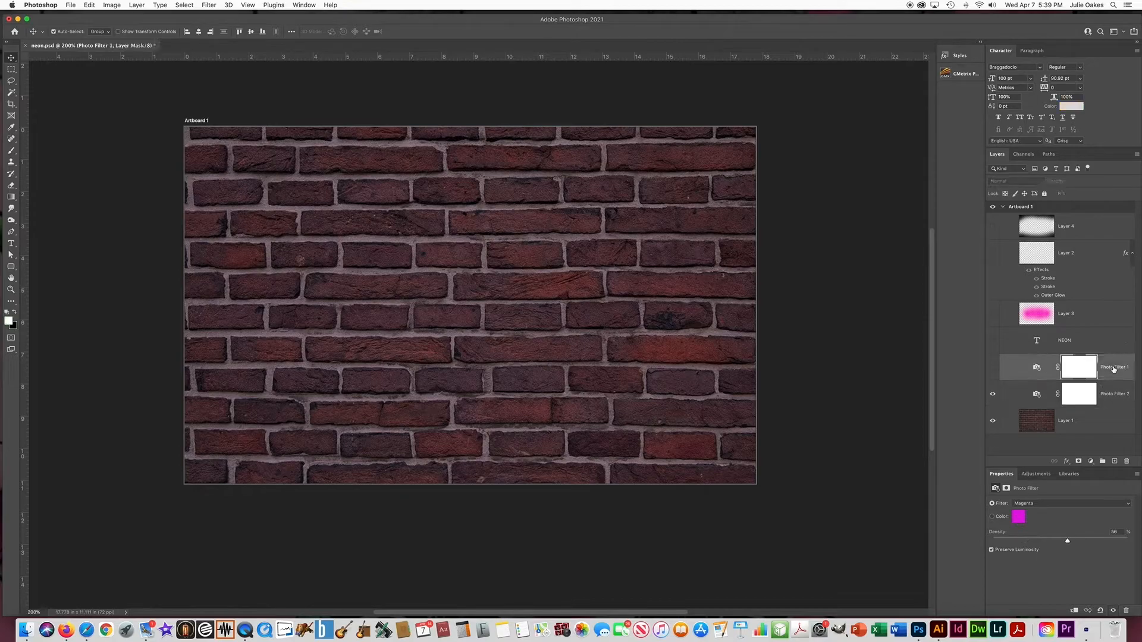
key(Delete)
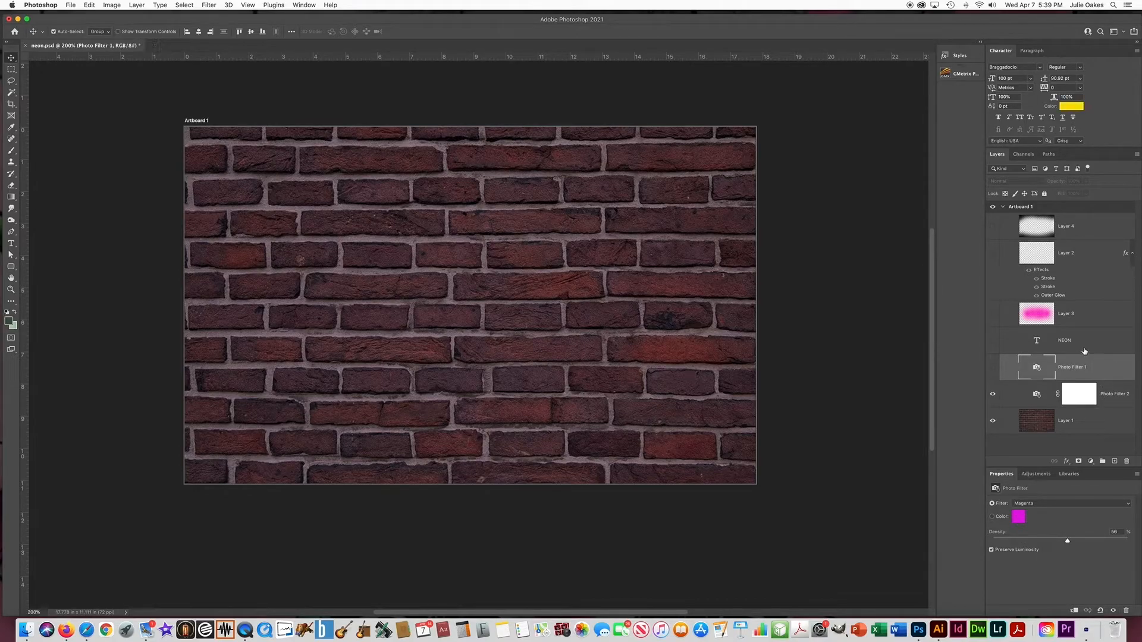
click(1126, 461)
click(642, 207)
click(992, 369)
click(993, 369)
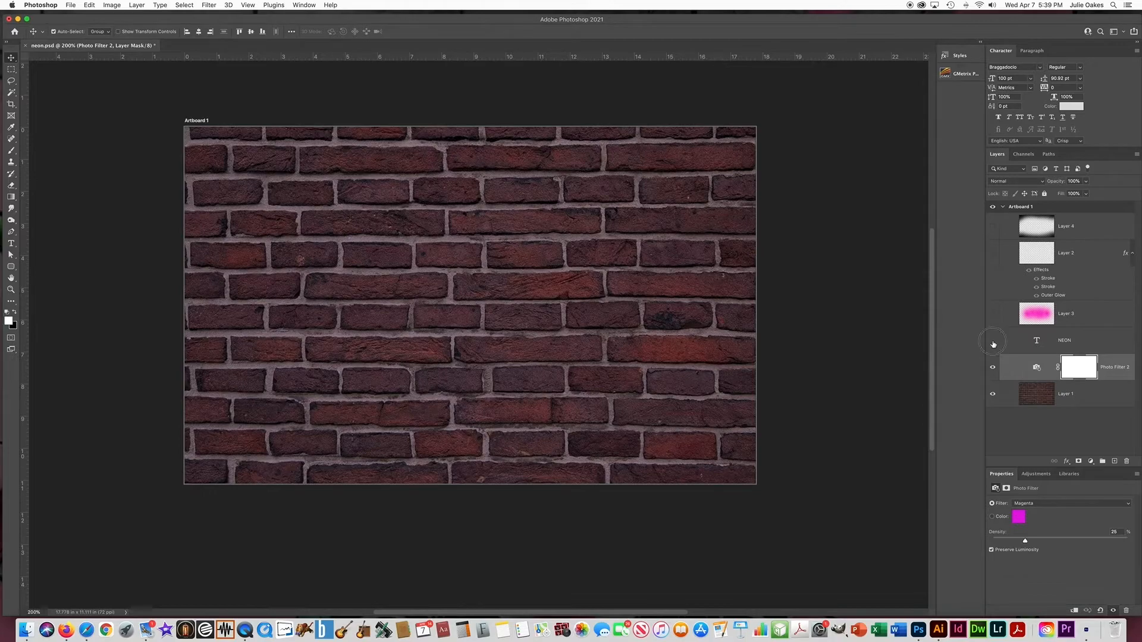
Show the NEON text layer, load its letter shapes as a selection, and hide the text layer again.
click(993, 343)
click(1068, 344)
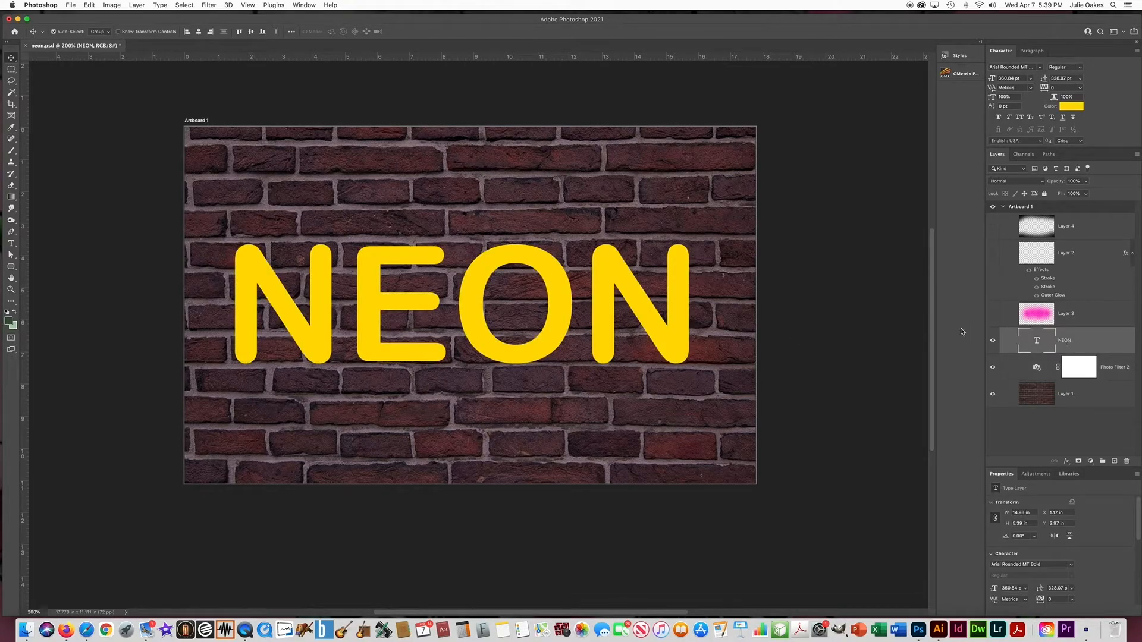
click(10, 243)
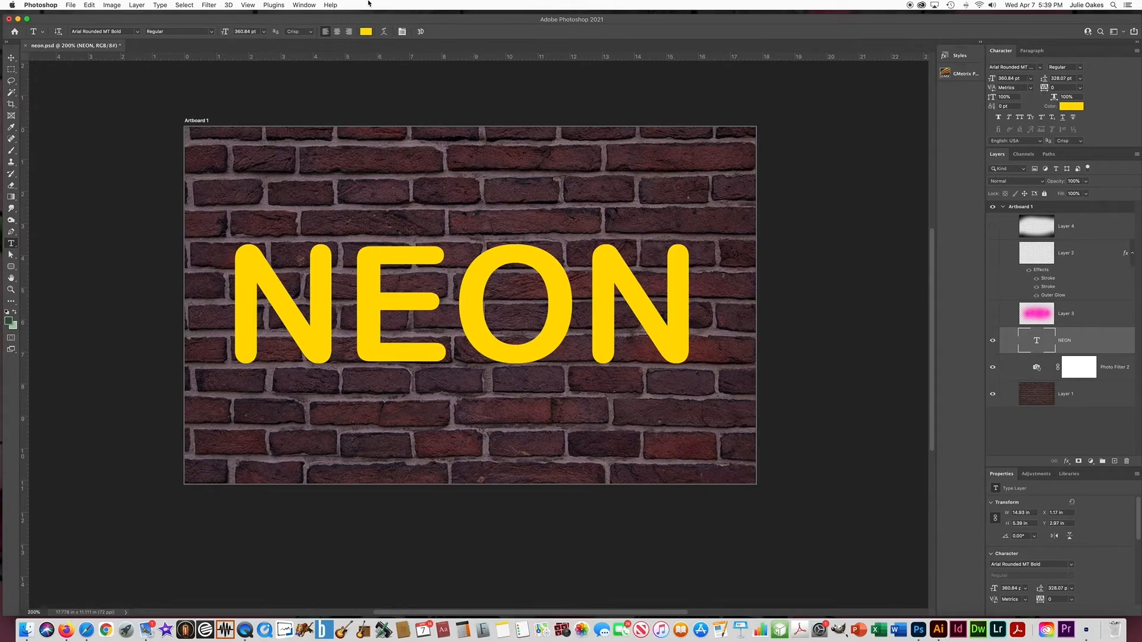
click(184, 6)
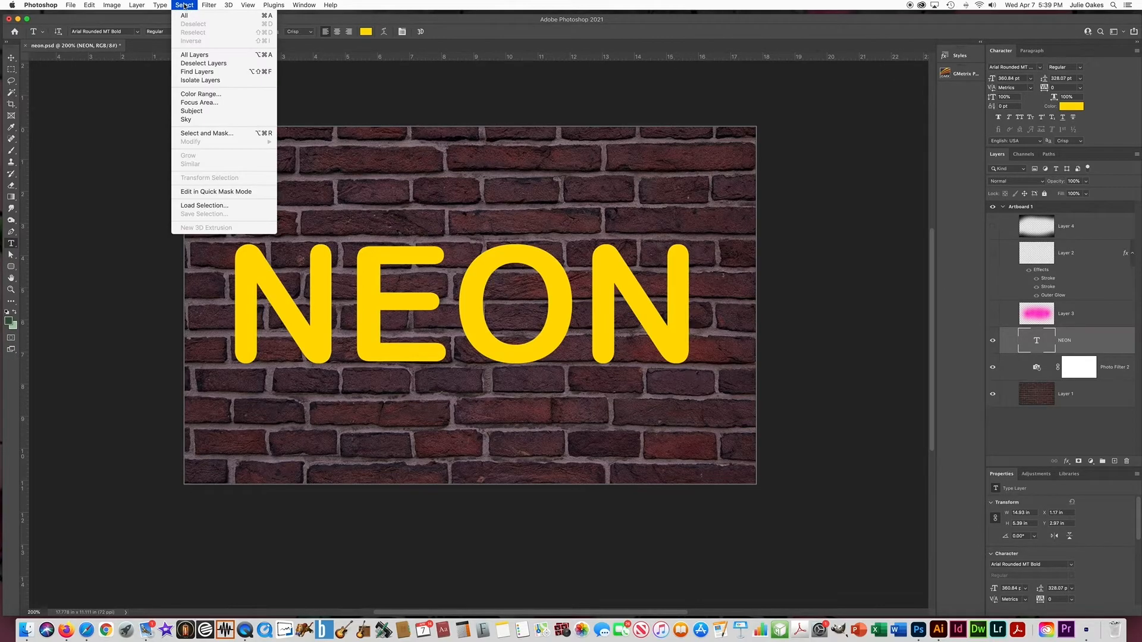
click(210, 205)
click(651, 271)
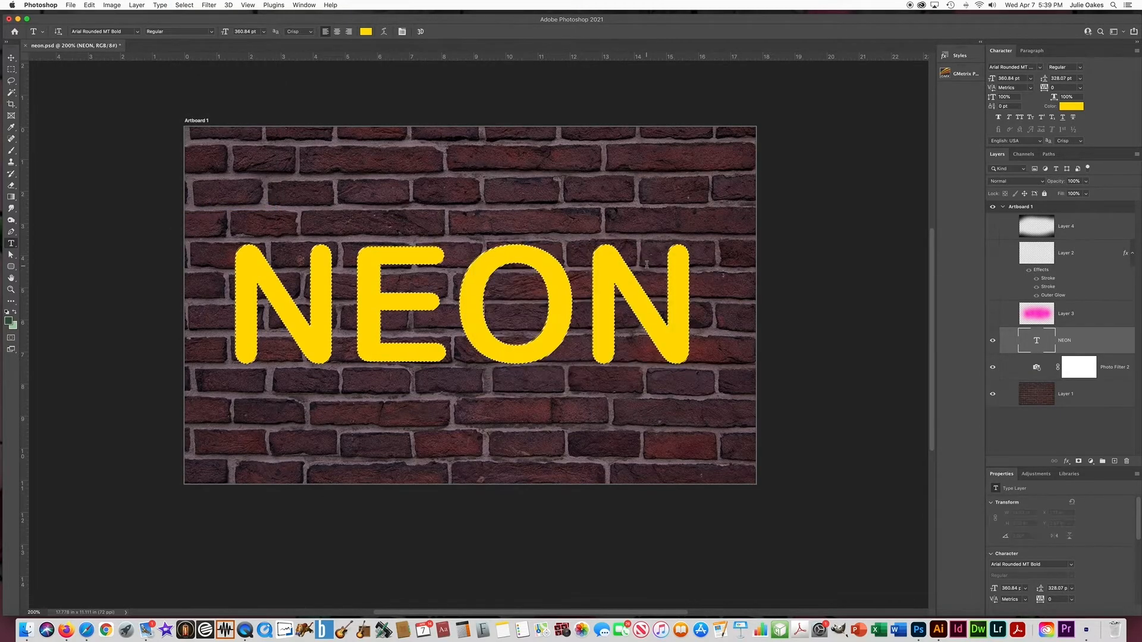
click(992, 340)
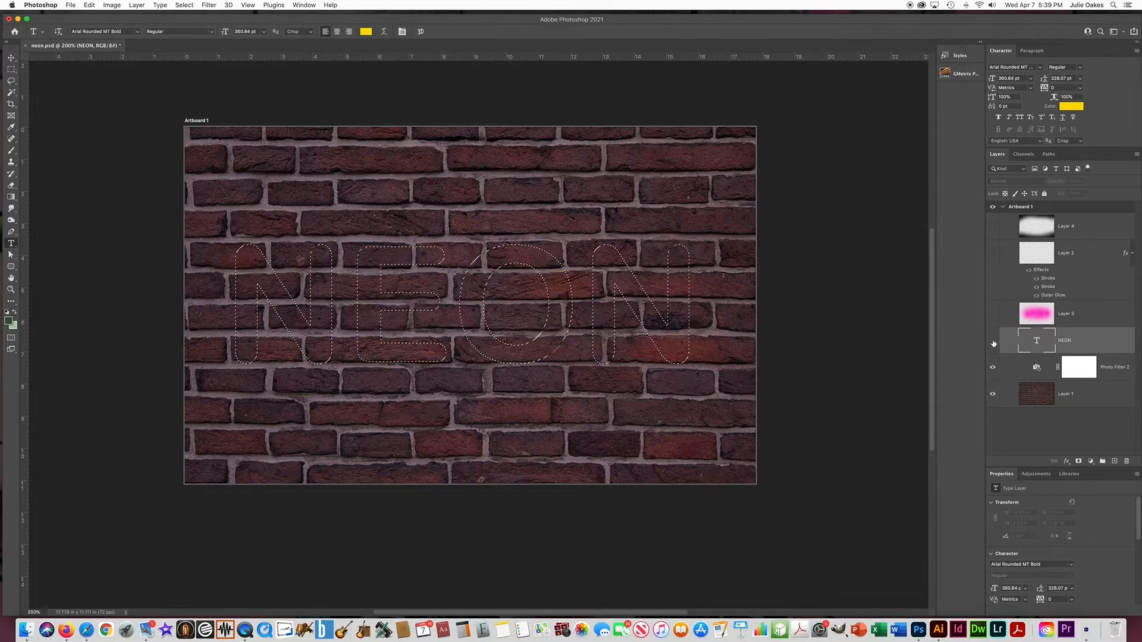
Add a new empty layer above the NEON text and set the foreground color to white (ffffff).
click(1114, 461)
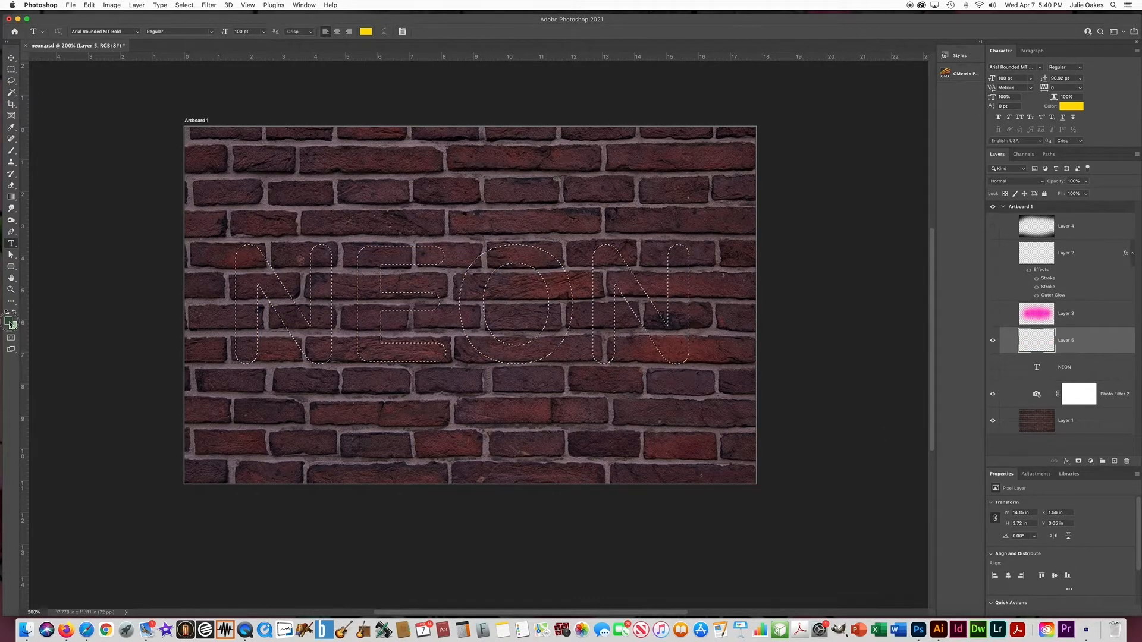
click(8, 321)
text(ffffff)
key(Return)
key(t)
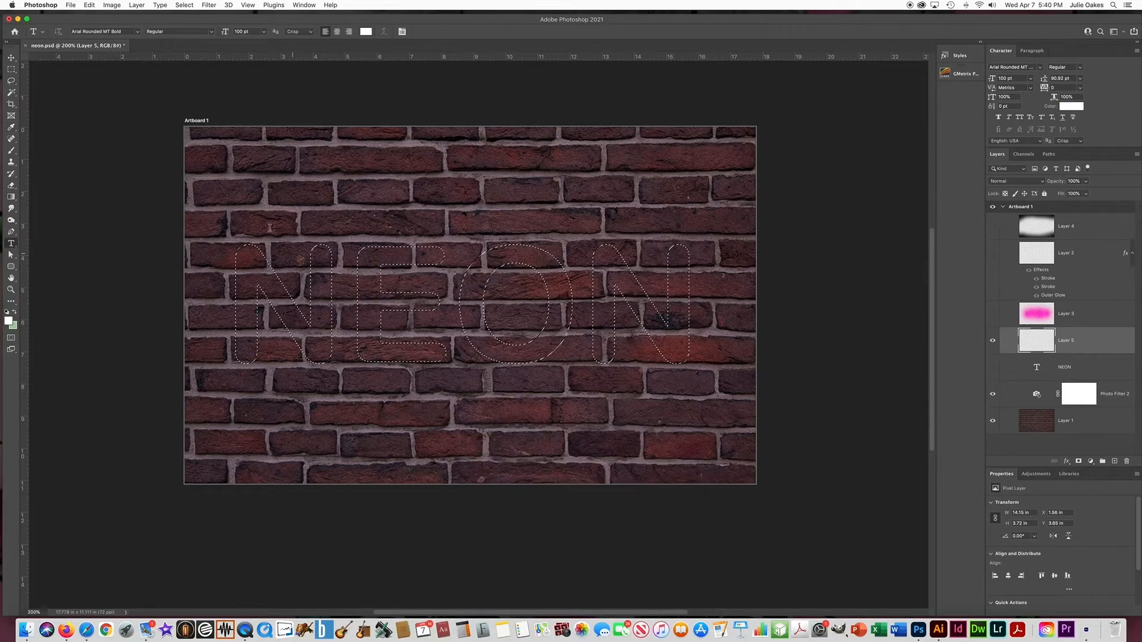
Stroke the NEON selection on the new layer with a 2 px centered white line, deselect, and toggle the layer to check the outline.
click(89, 5)
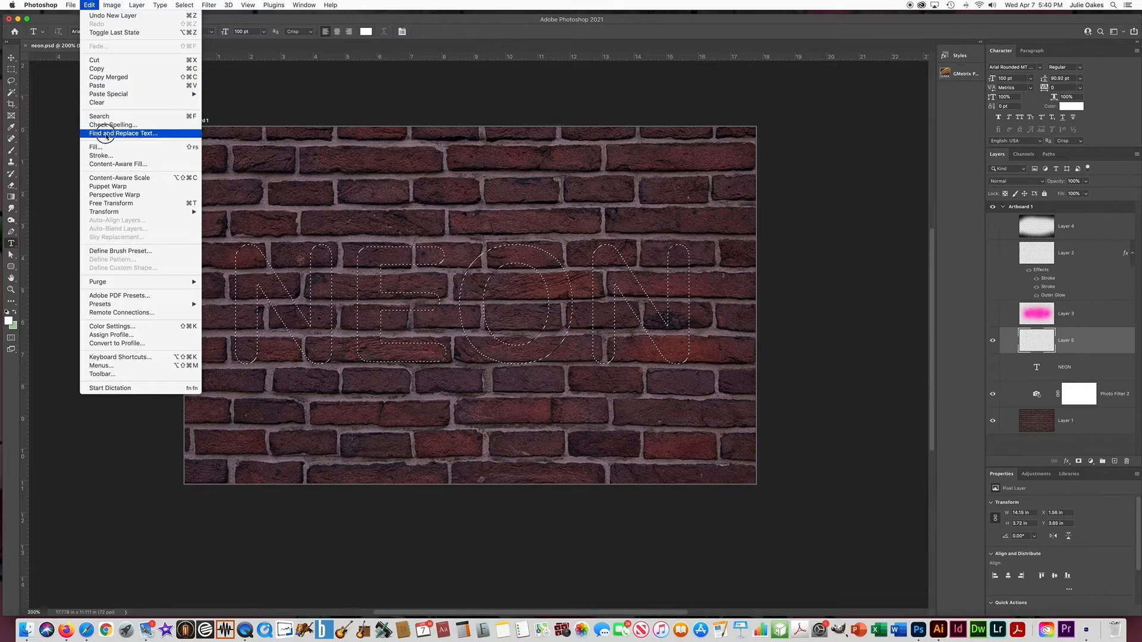
click(106, 153)
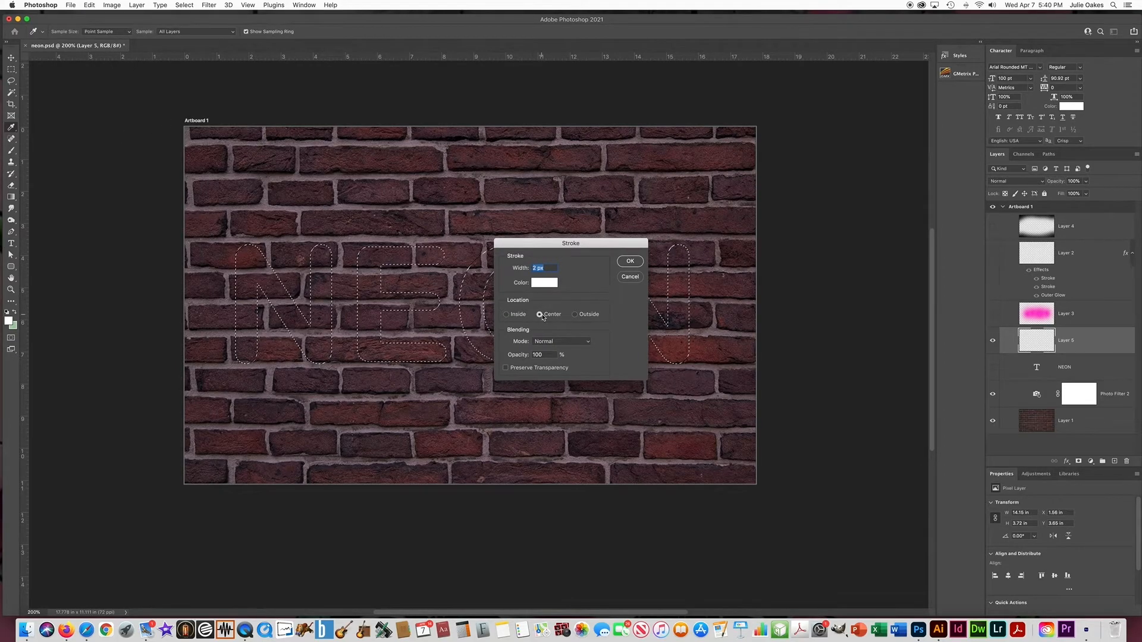
click(628, 264)
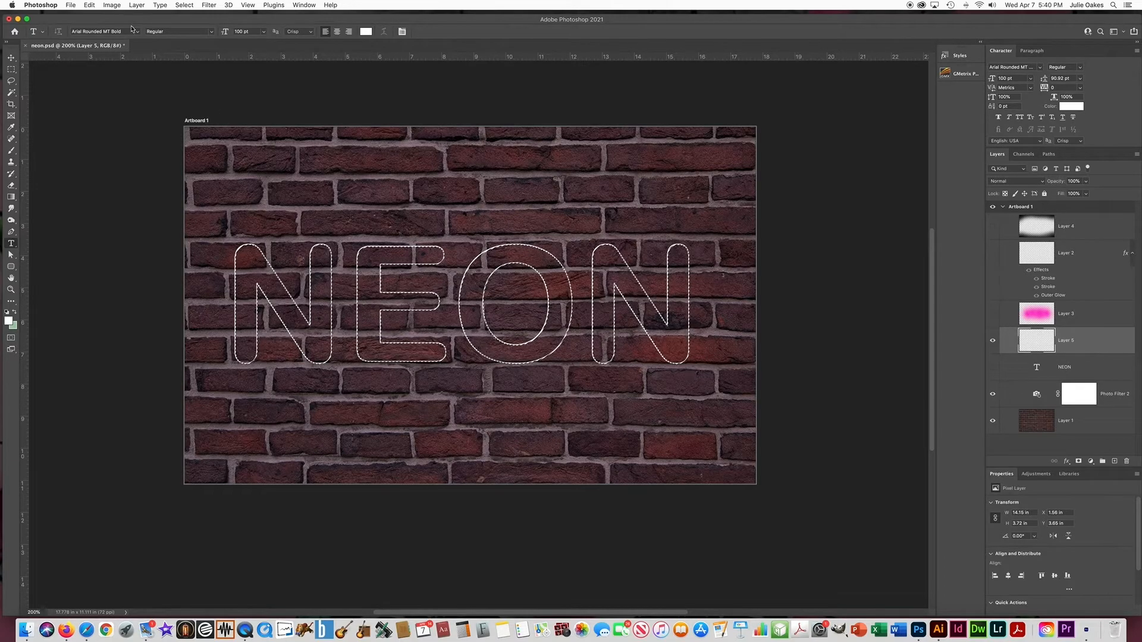
click(180, 6)
click(190, 27)
click(993, 341)
click(992, 341)
Add a Stroke layer effect to the white NEON outline and color it light blue (83def8).
click(136, 5)
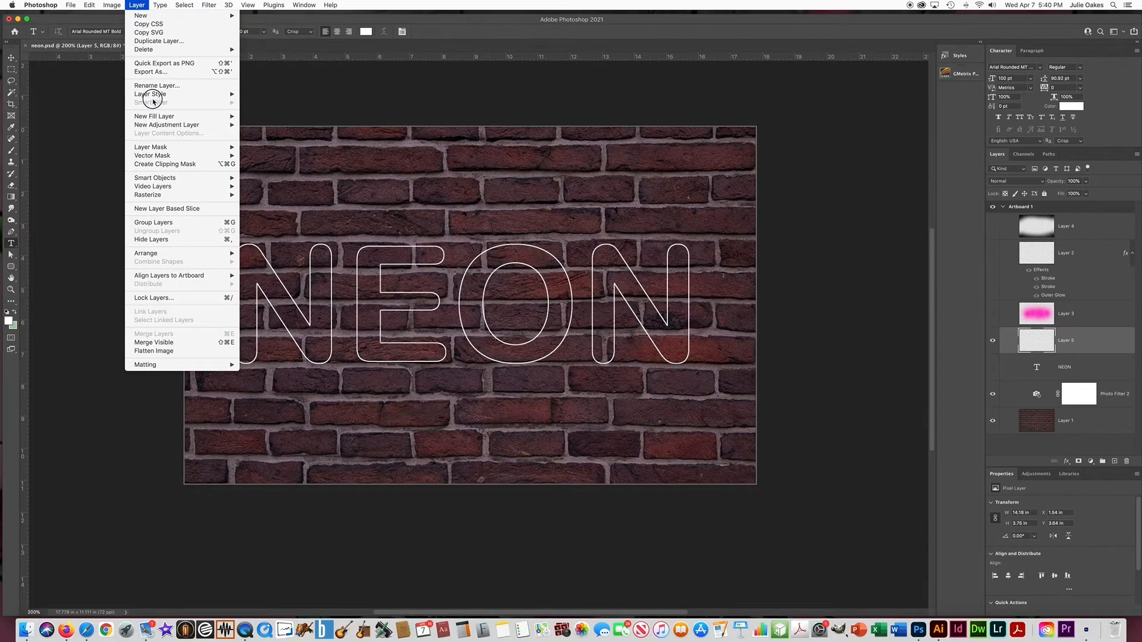
mouse_move(198, 97)
click(262, 116)
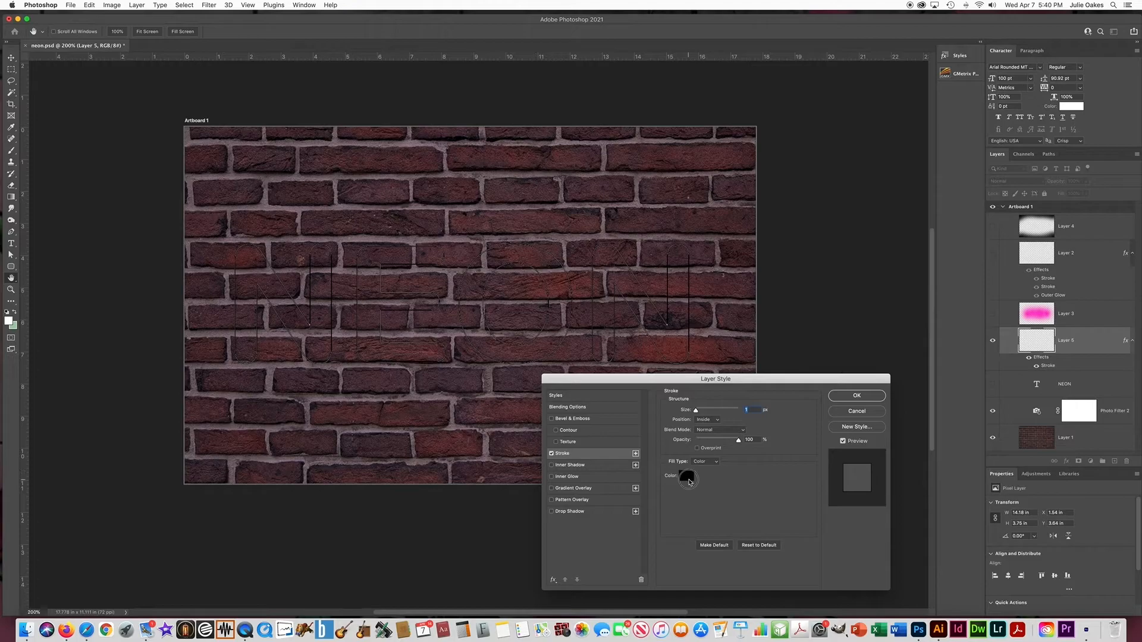
click(686, 475)
click(529, 453)
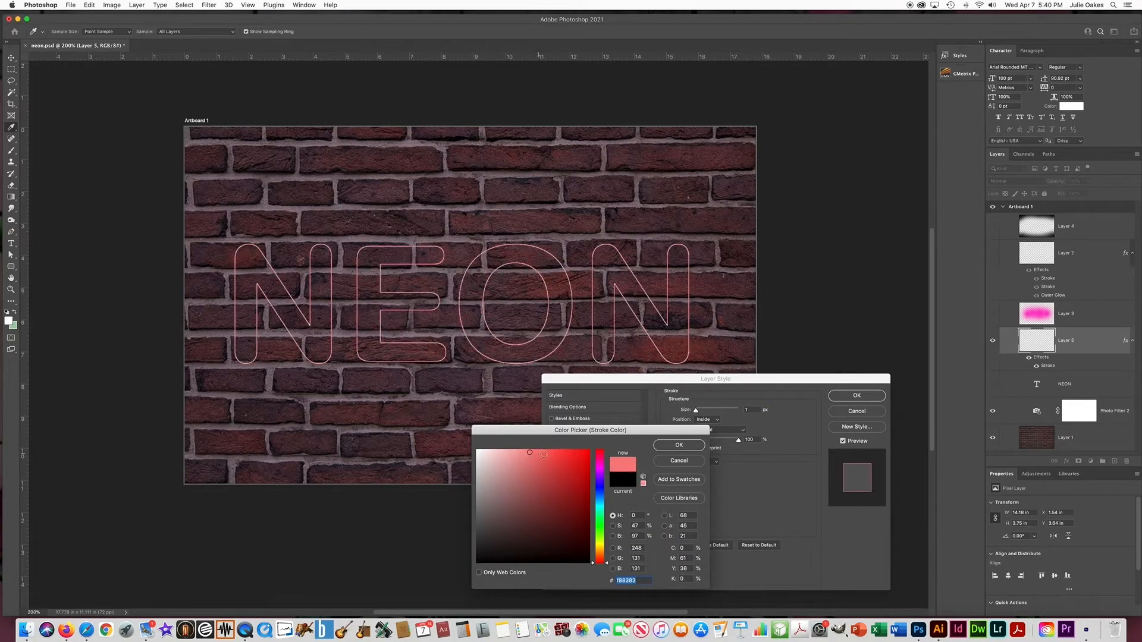
click(600, 469)
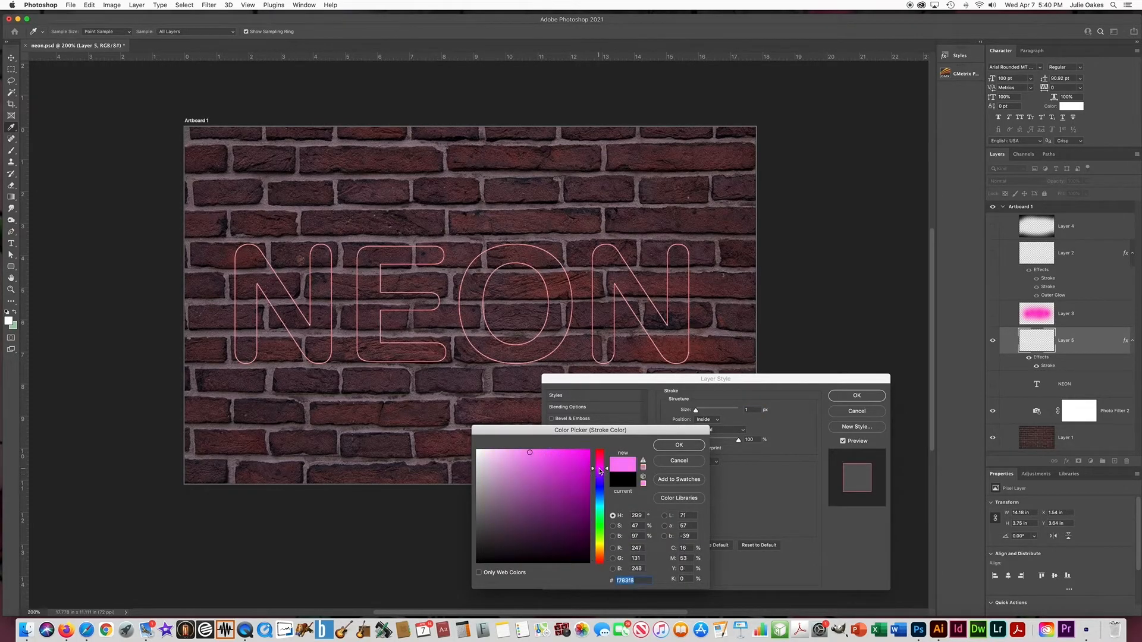
click(600, 504)
click(662, 448)
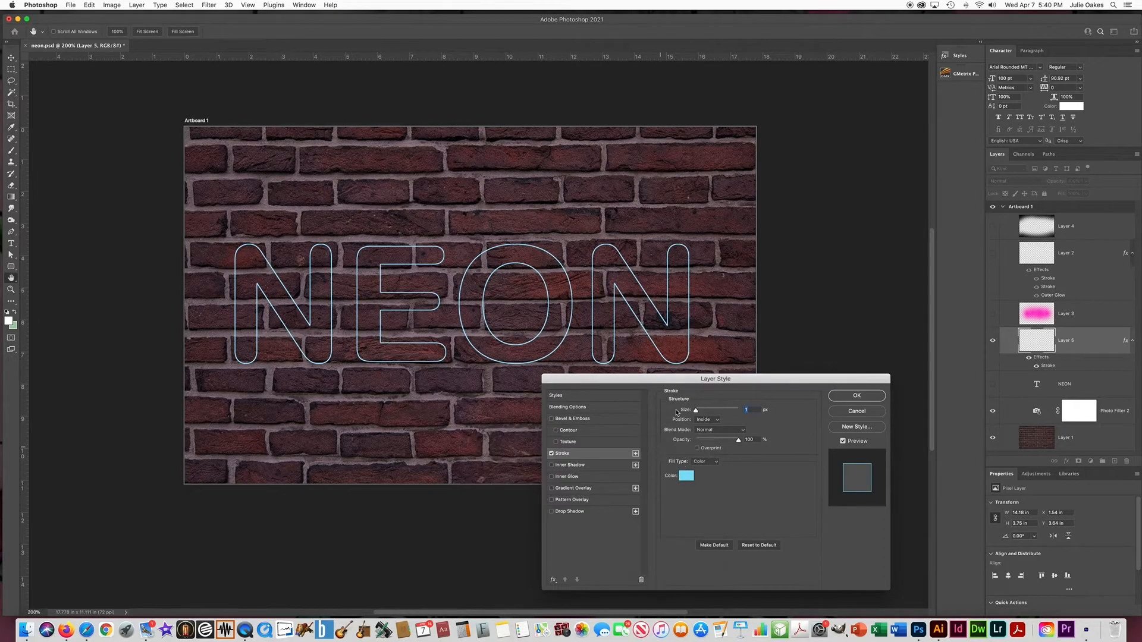
Set the light blue stroke effect's position to Outside and its size to 2 px.
click(706, 421)
click(701, 421)
drag(696, 411, 697, 414)
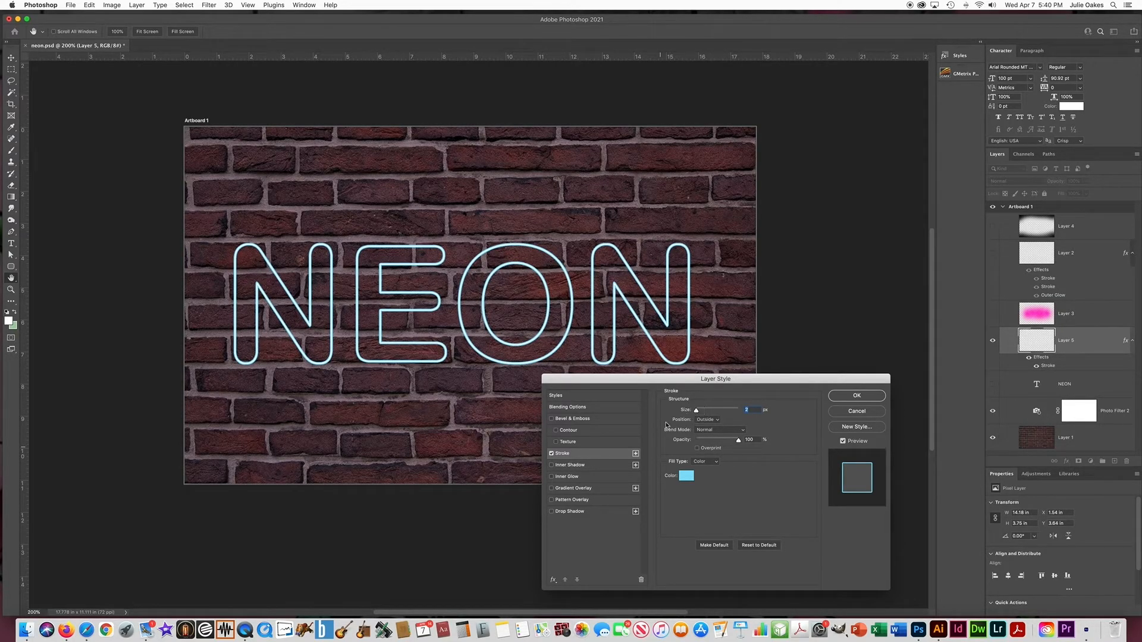
Add a second outside Stroke effect to the NEON outline, colored a deeper bright blue and made wider than the light blue stroke.
click(635, 453)
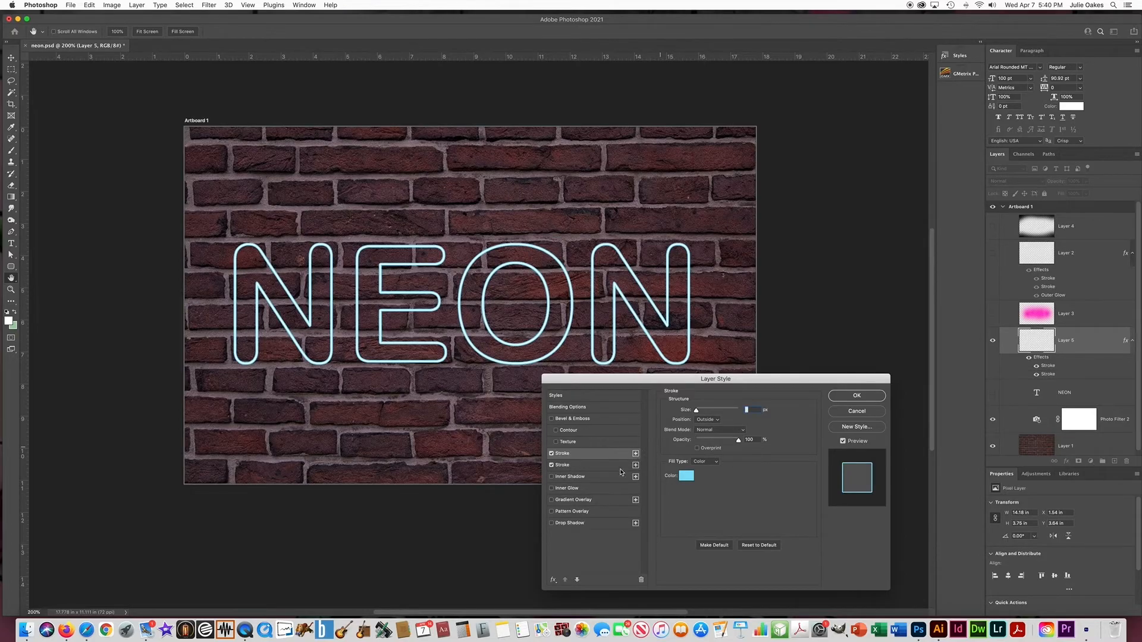
click(620, 467)
click(687, 476)
click(671, 475)
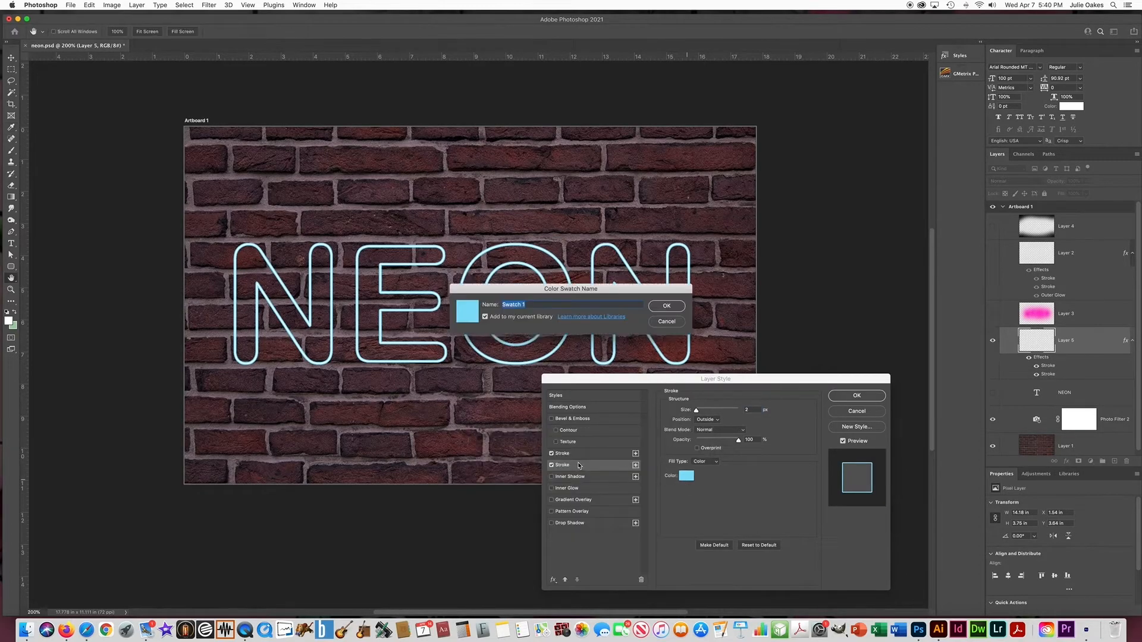
click(667, 321)
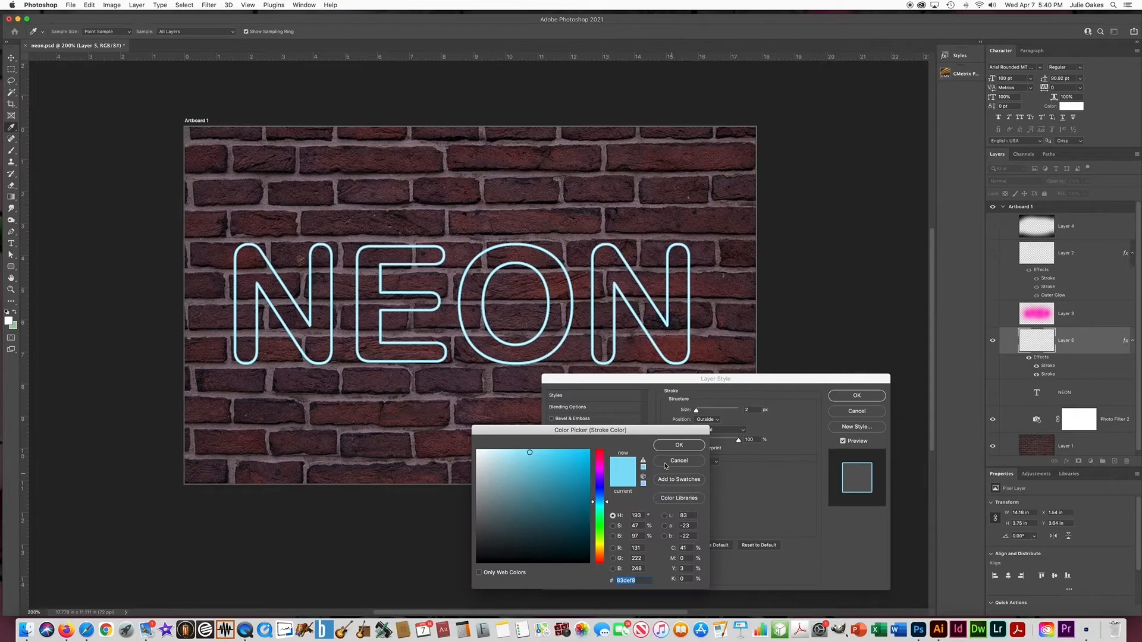
drag(583, 454, 588, 450)
click(599, 499)
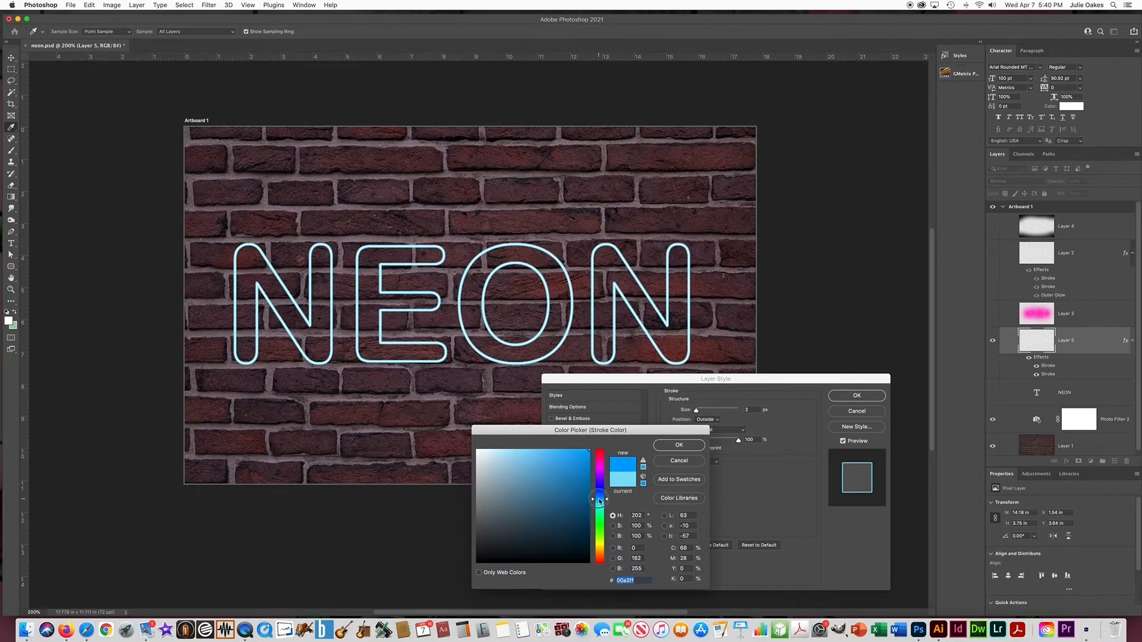
click(678, 445)
drag(699, 411, 700, 411)
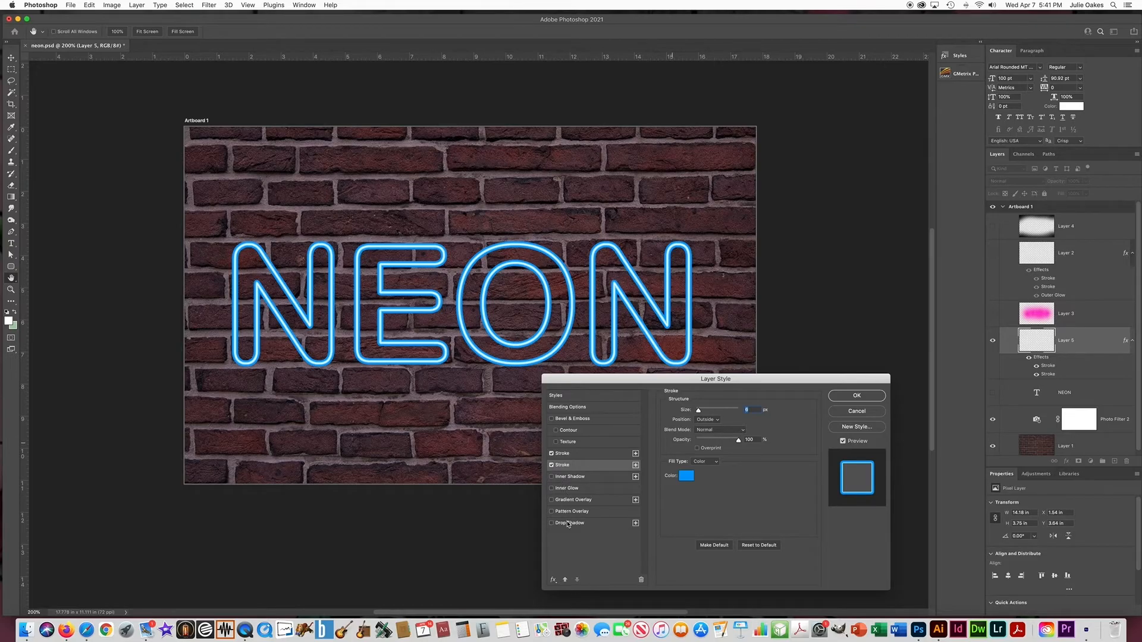
Show all layer effects, enable Outer Glow on the NEON outline, and set the glow color to cyan (12ffff).
click(553, 580)
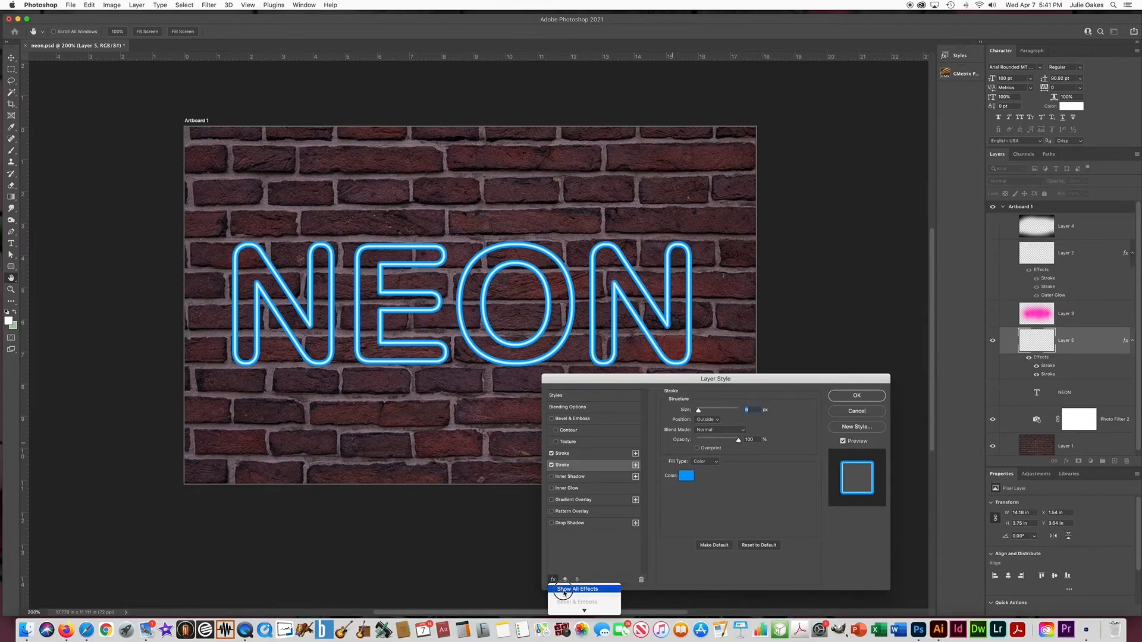
click(563, 589)
click(551, 547)
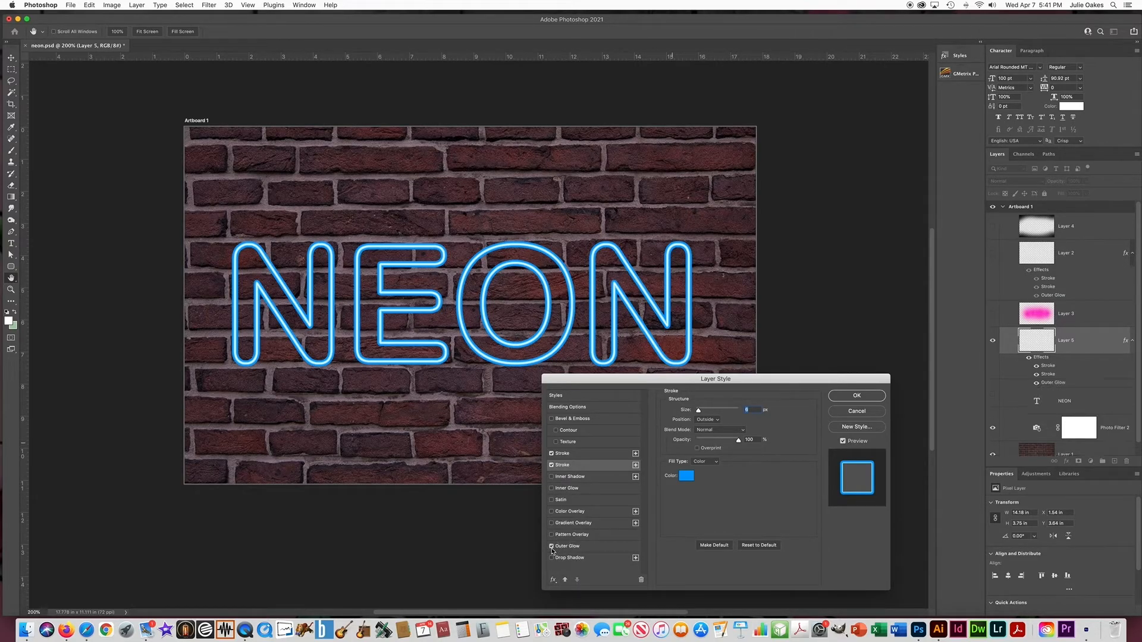
click(566, 547)
click(689, 442)
drag(576, 454, 582, 448)
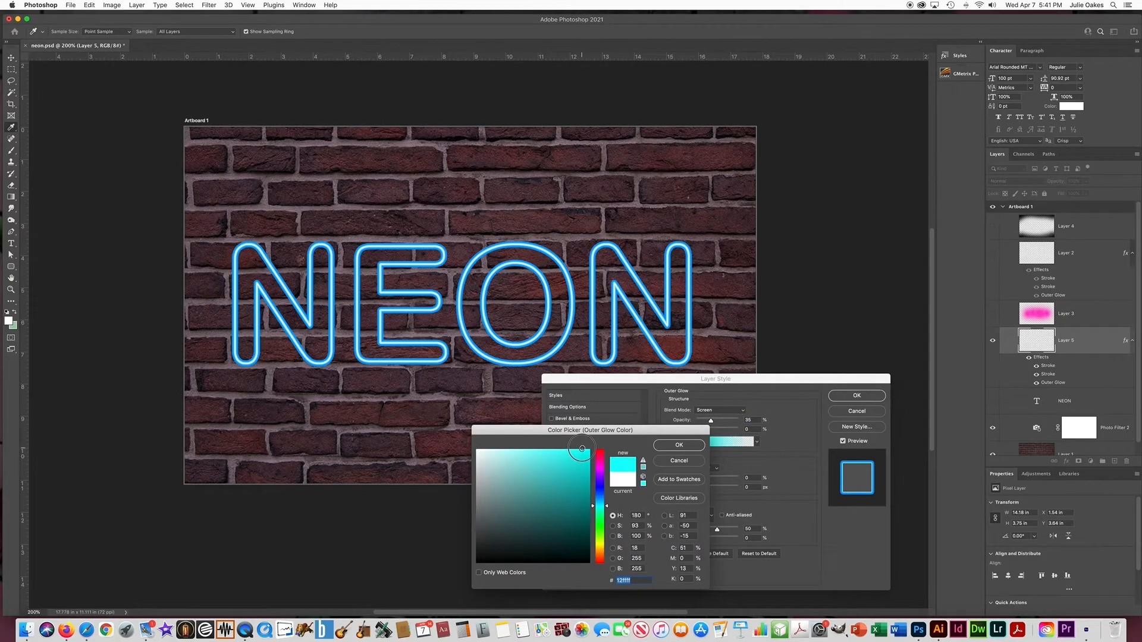
click(678, 445)
Set the outer glow's opacity to 100% and size to about 34 px, raise its spread slightly, and apply the layer style.
drag(710, 420, 740, 421)
drag(697, 479, 703, 491)
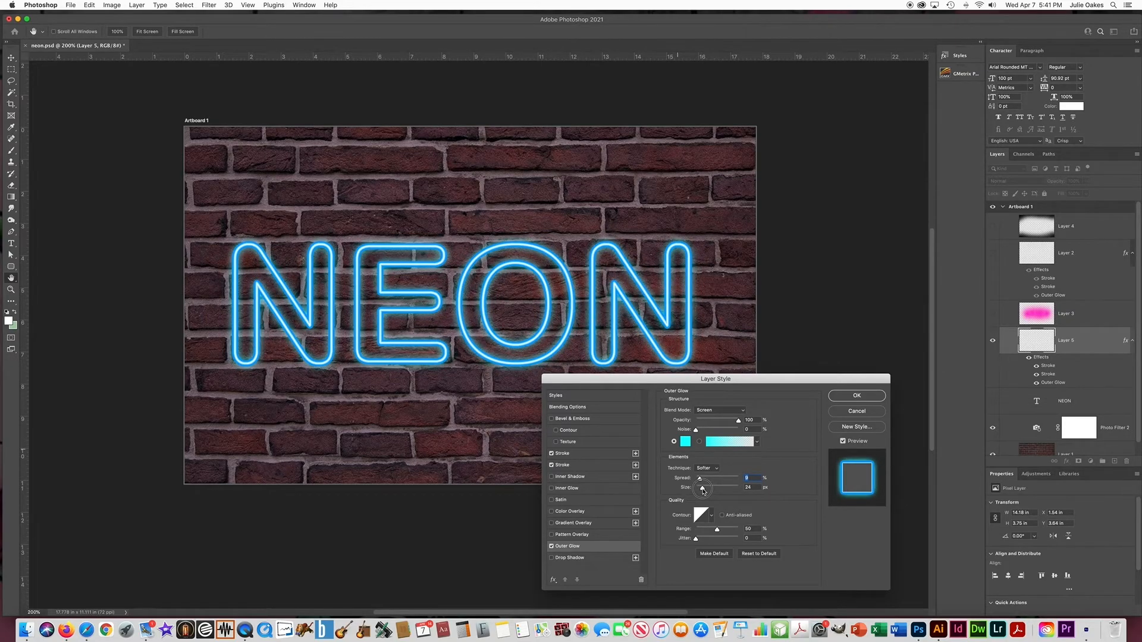
click(856, 395)
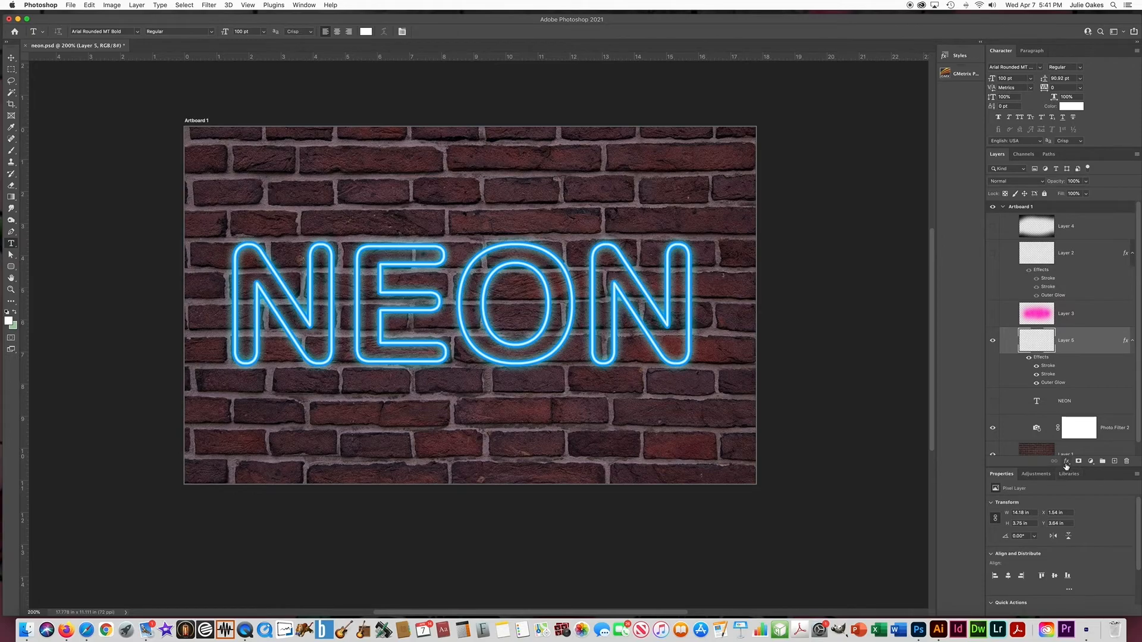
Add an empty layer below the NEON outline layer, naming the outline layer "neon" and the new layer "glow".
click(1114, 462)
drag(1072, 341, 1075, 412)
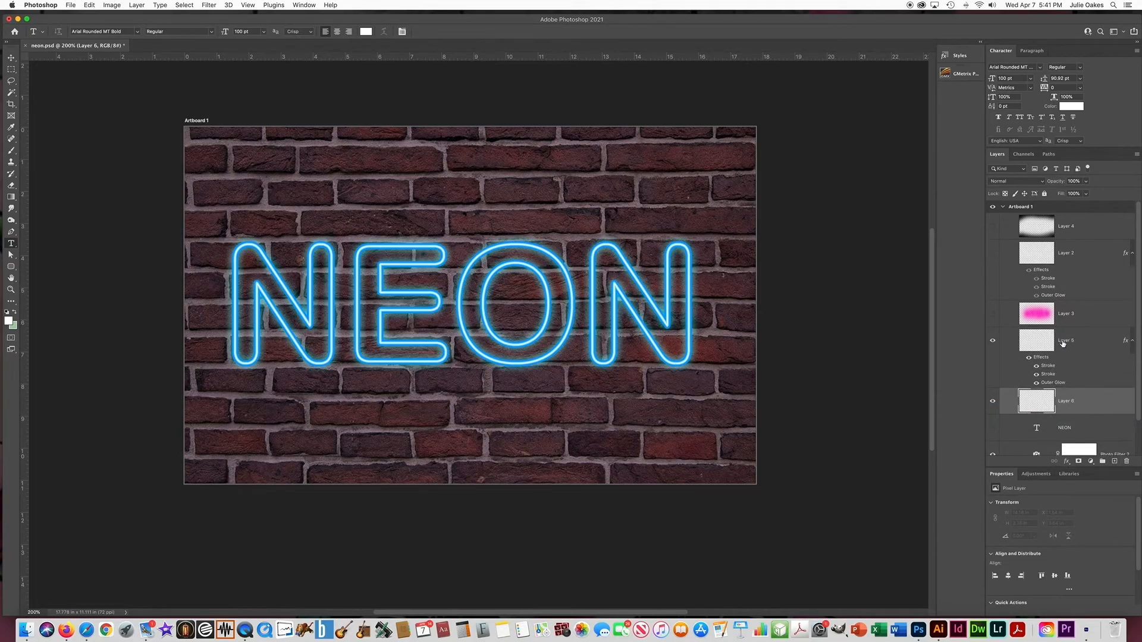
double_click(1062, 341)
text(neon)
key(Return)
click(1066, 402)
double_click(1066, 402)
text(glow)
key(Return)
Change the foreground color from white to a bright sky blue matching the neon strokes.
click(8, 321)
click(600, 498)
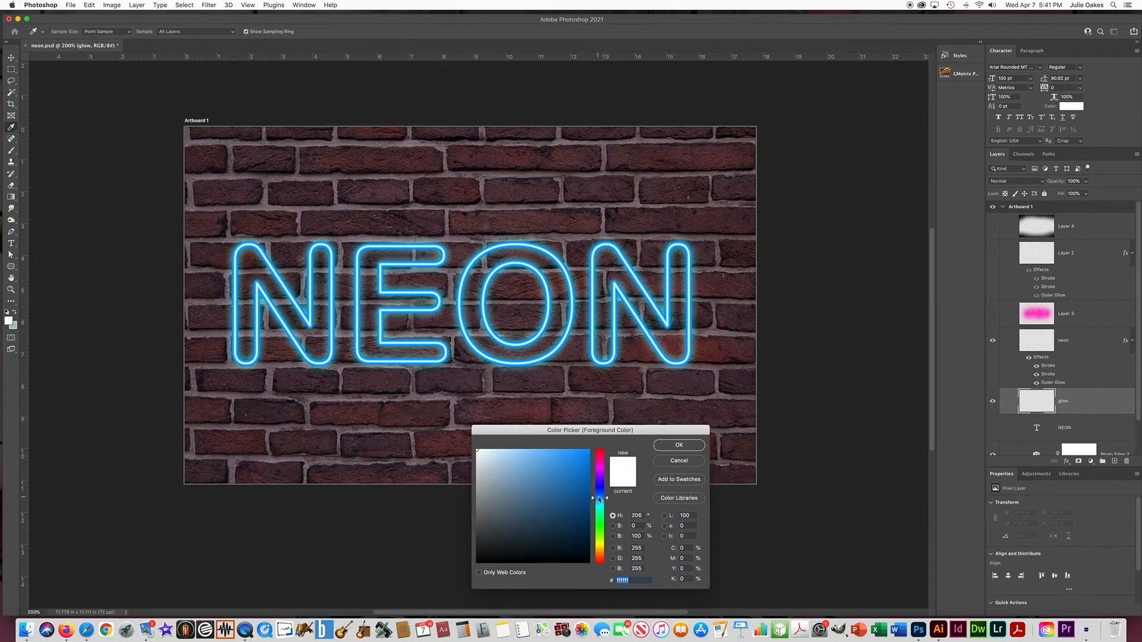
drag(578, 463, 569, 448)
drag(605, 498, 604, 502)
key(Return)
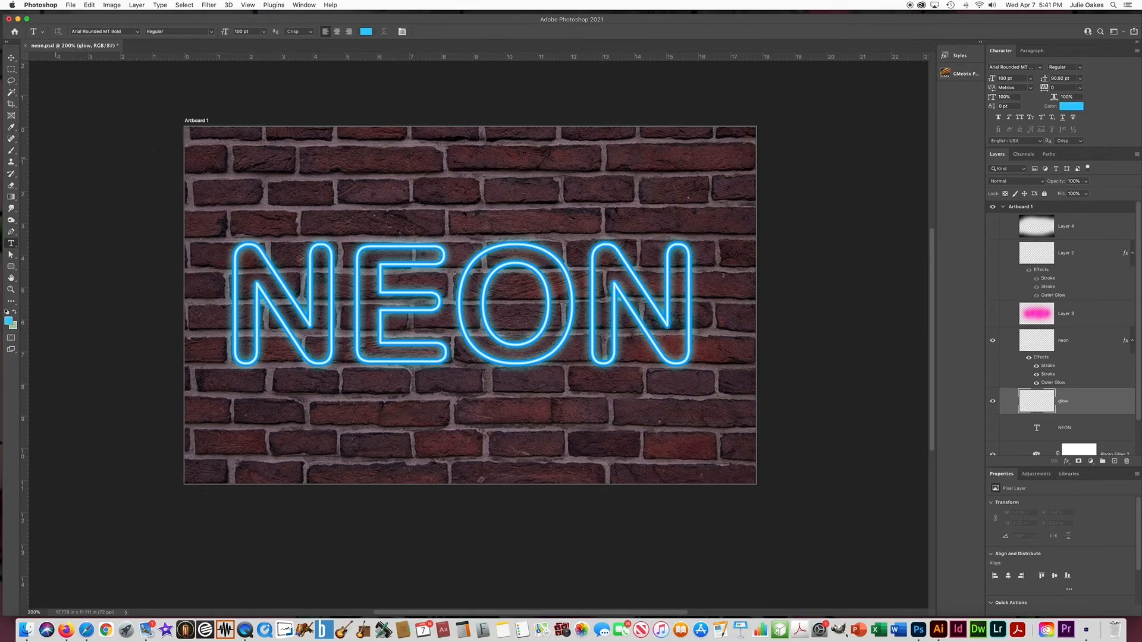
Select the Brush tool with the Soft Round tip, try one dab on the glow layer, and undo it.
click(10, 151)
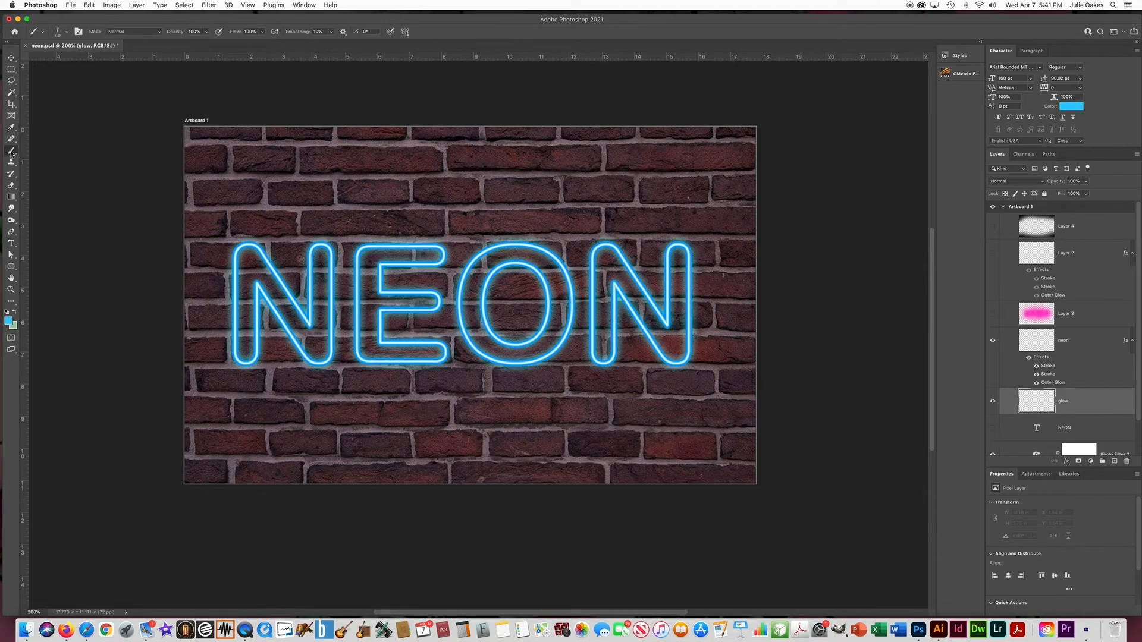
click(66, 33)
click(62, 113)
click(59, 154)
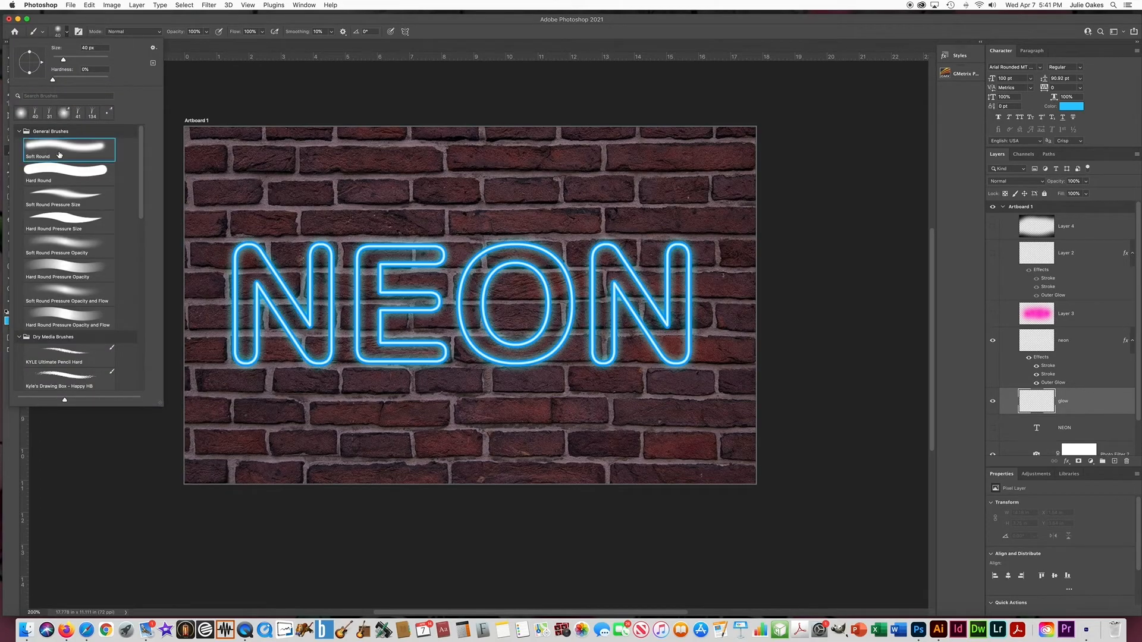
click(345, 275)
key(super+z)
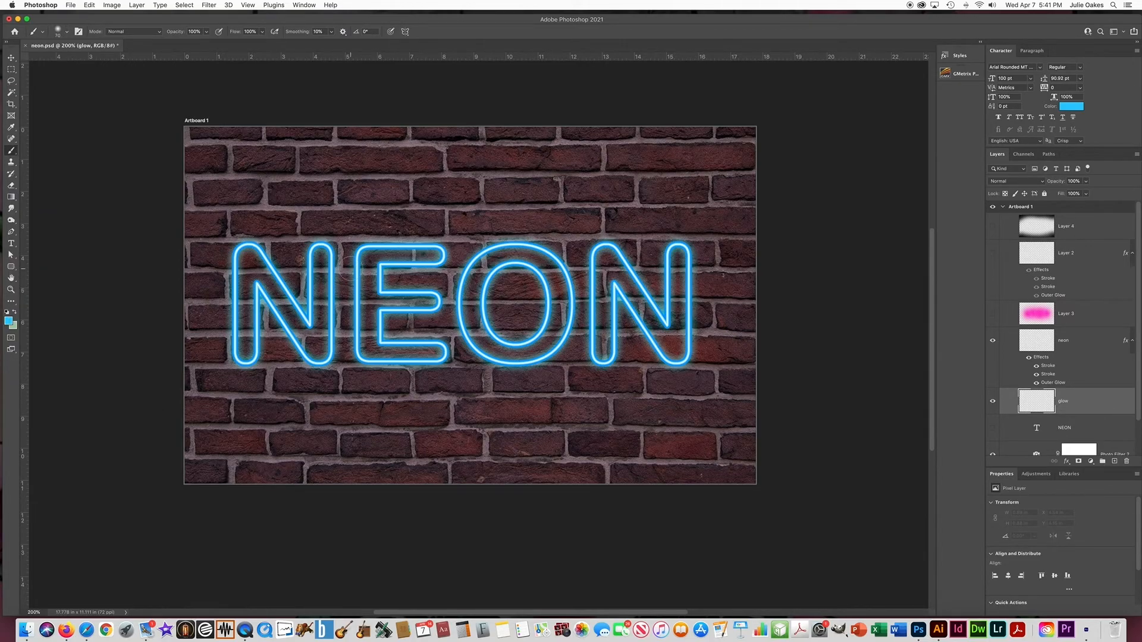
Paint a wide blue glow behind the NEON letters with a much larger soft brush and lower the glow layer's opacity to about 48%.
key(bracketright)
key(bracketright)
key(bracketright)
key(bracketright)
key(bracketright)
key(bracketright)
key(bracketright)
key(bracketright)
drag(303, 297, 719, 297)
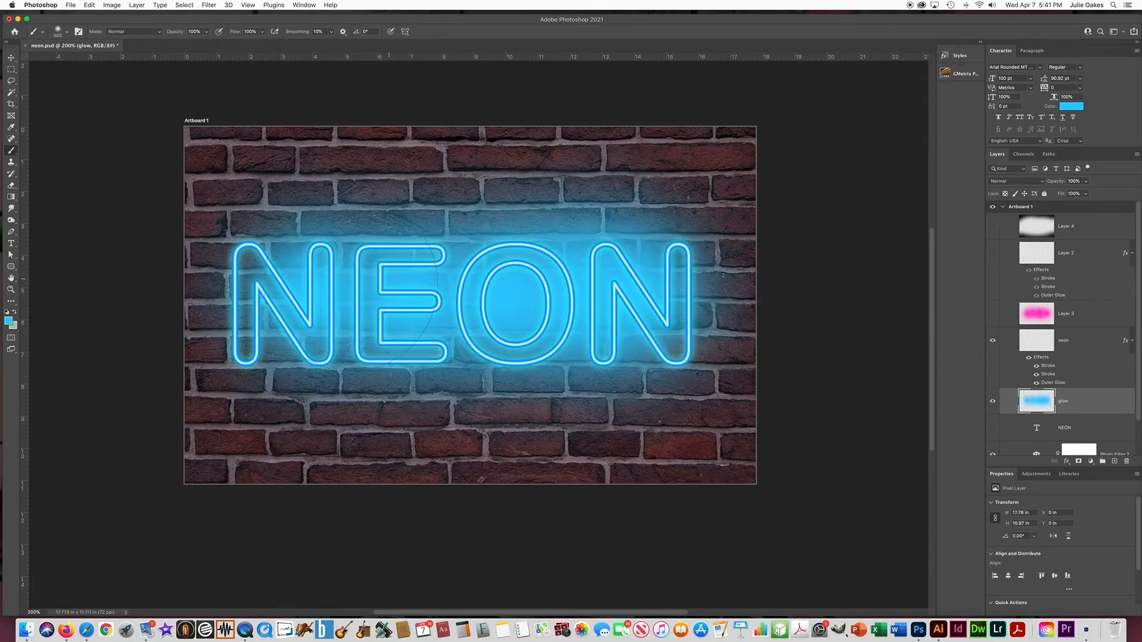
click(283, 300)
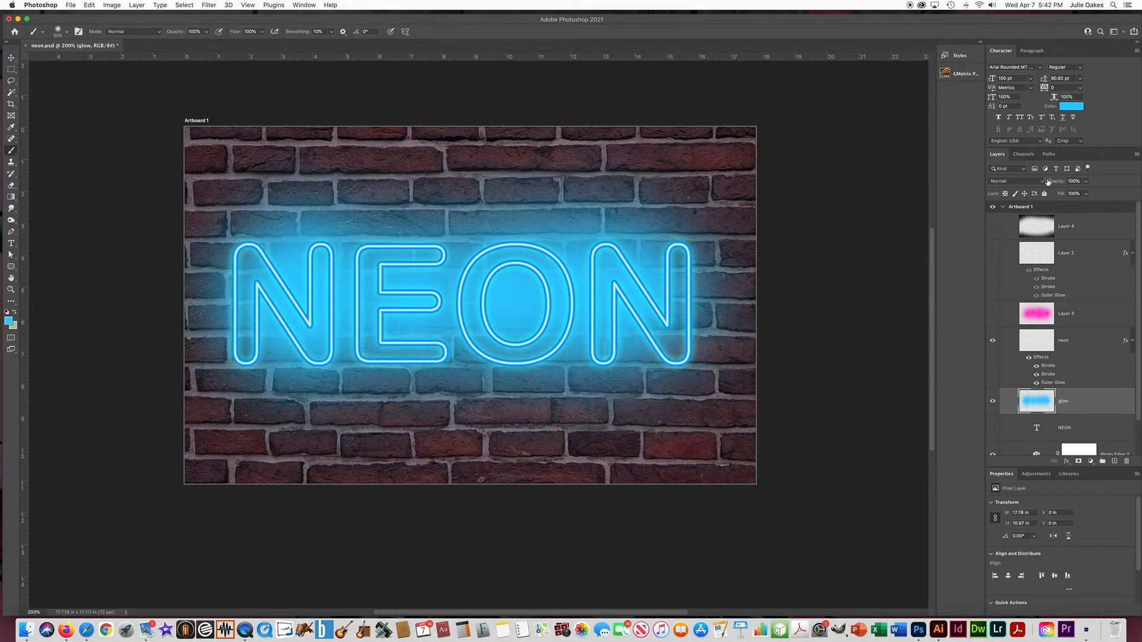
click(1087, 182)
drag(1087, 192, 1065, 194)
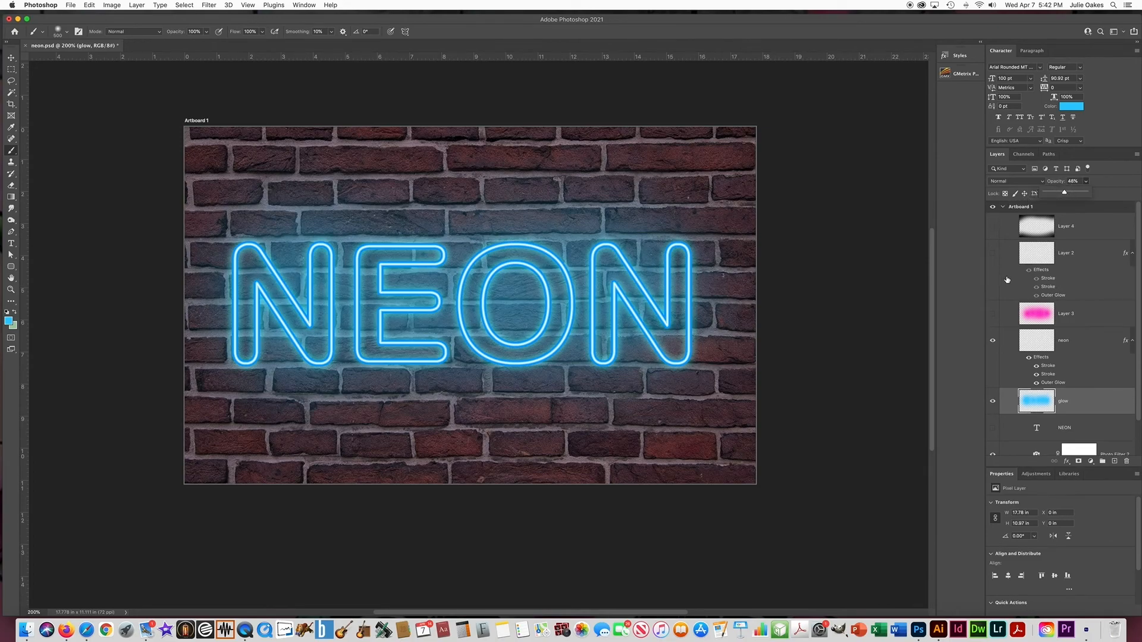
Add a layer above the pink glow layer and paint a soft black vignette around the artboard's edges on it.
click(1114, 461)
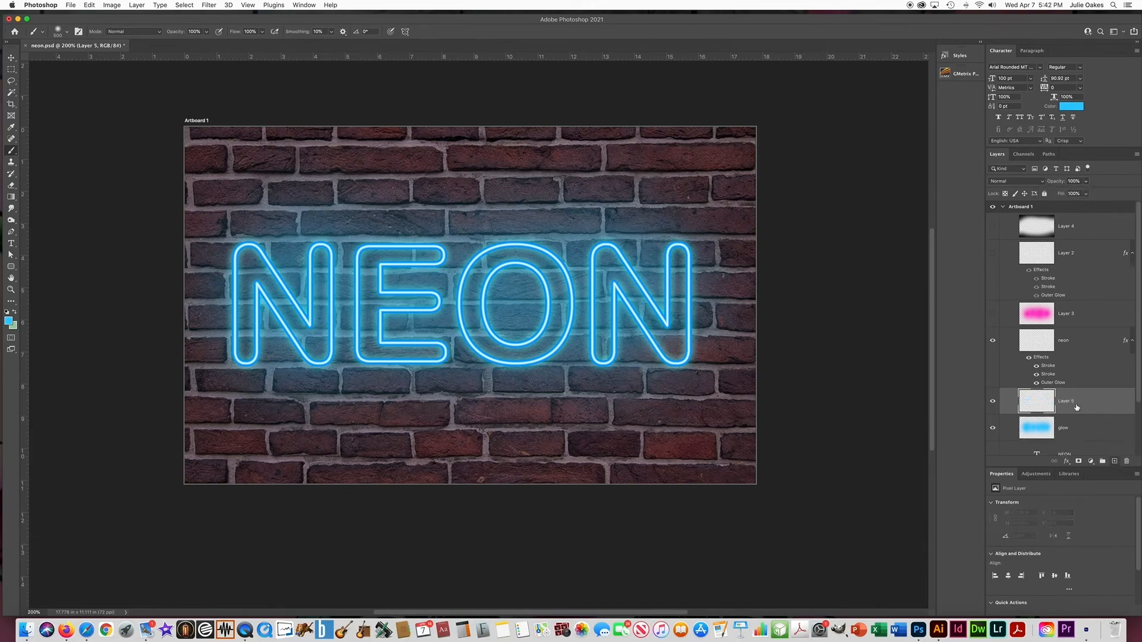
drag(1075, 405, 1071, 311)
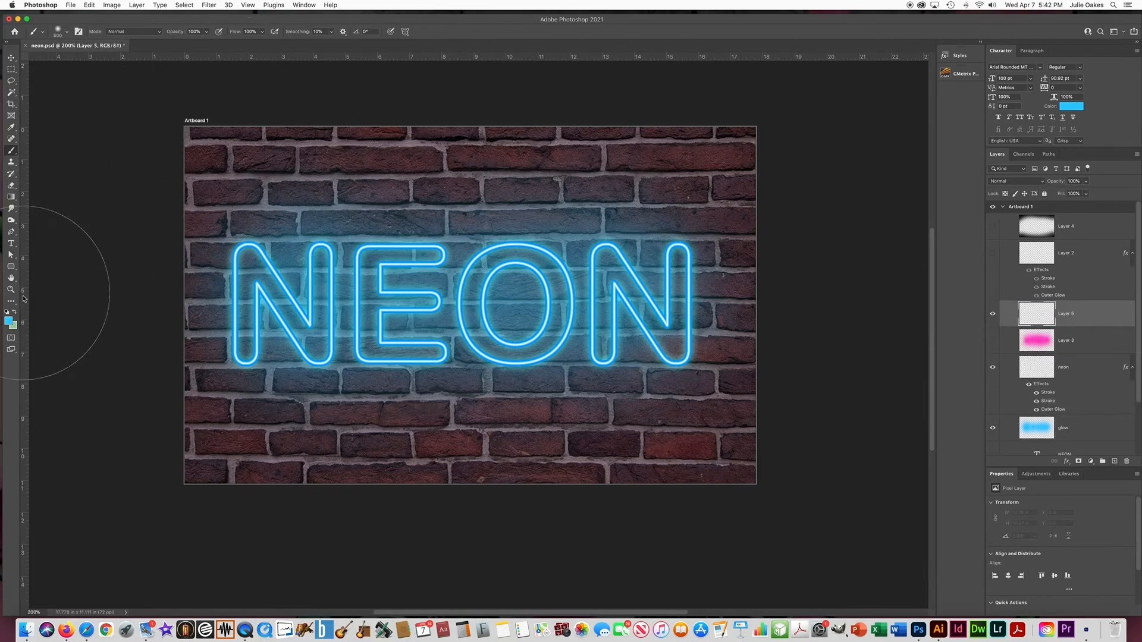
click(9, 321)
click(589, 562)
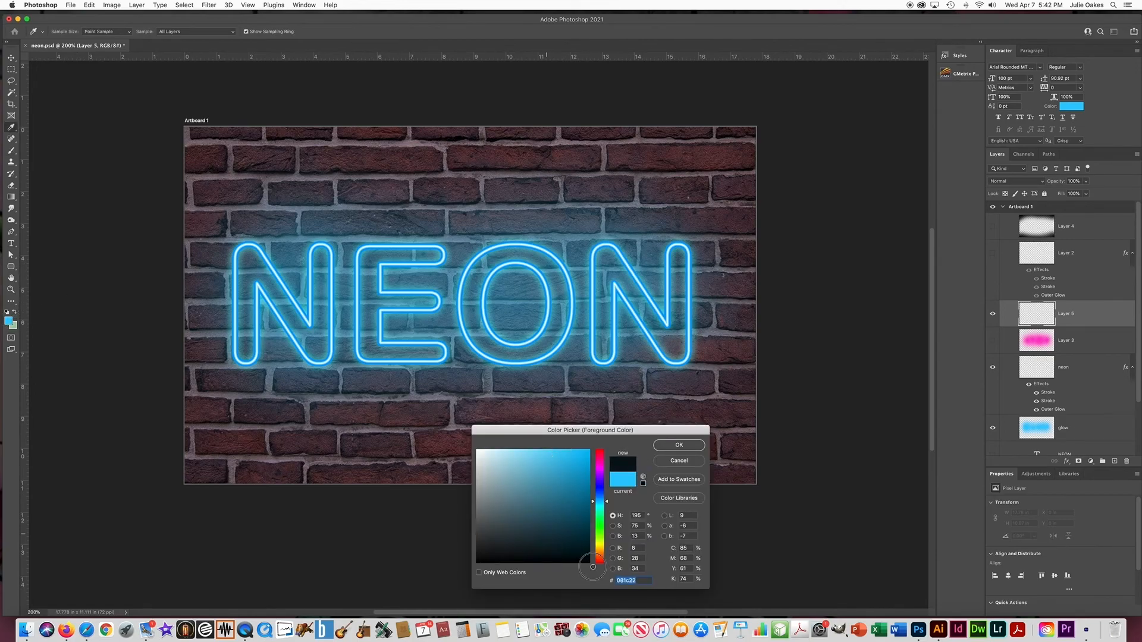
key(Return)
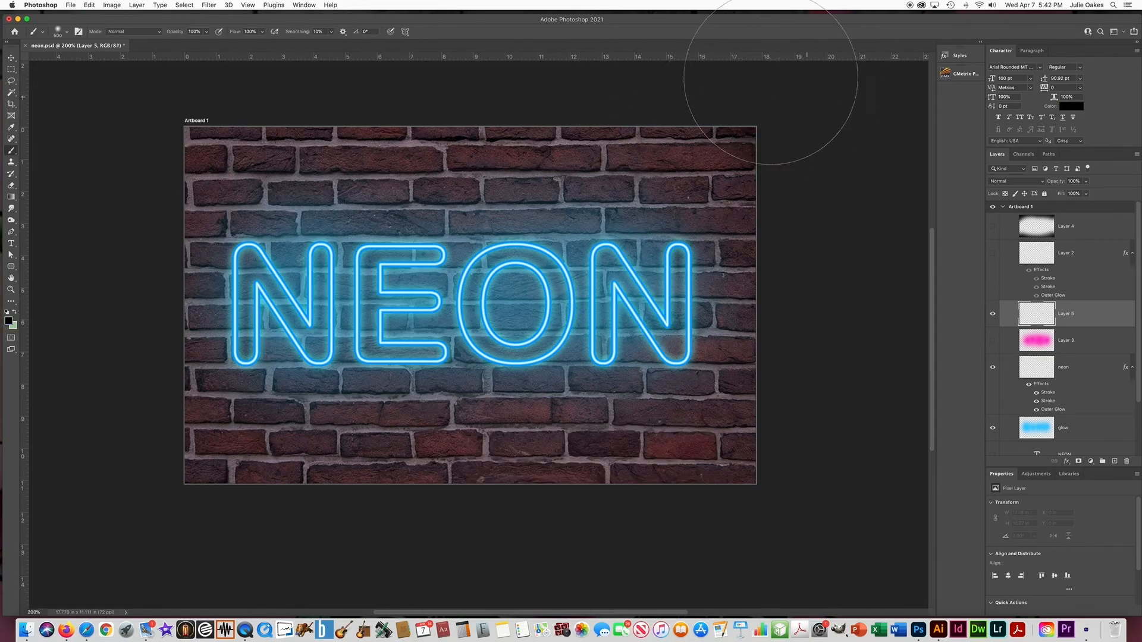
mouse_move(166, 102)
mouse_down()
mouse_move(441, 51)
mouse_move(639, 51)
mouse_move(784, 85)
mouse_move(866, 131)
mouse_move(888, 253)
mouse_move(838, 502)
mouse_move(823, 490)
mouse_move(691, 547)
mouse_move(271, 594)
mouse_move(119, 572)
mouse_move(96, 547)
mouse_move(113, 492)
mouse_move(200, 548)
mouse_move(392, 578)
mouse_move(287, 555)
mouse_move(126, 481)
mouse_move(217, 546)
mouse_move(528, 582)
mouse_move(650, 562)
mouse_move(456, 587)
mouse_move(735, 526)
mouse_move(820, 446)
mouse_move(859, 432)
mouse_move(413, 547)
mouse_up()
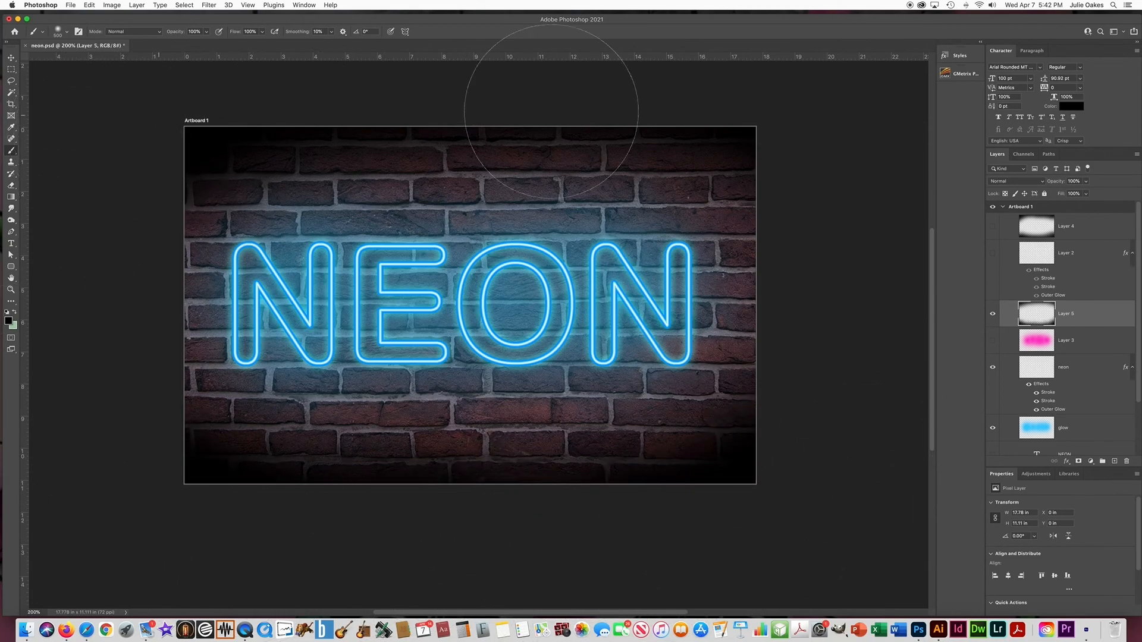
Change the Photo Filter adjustment's color over the brick wall from magenta to blue (1178f8).
scroll(1041, 392, down, 3)
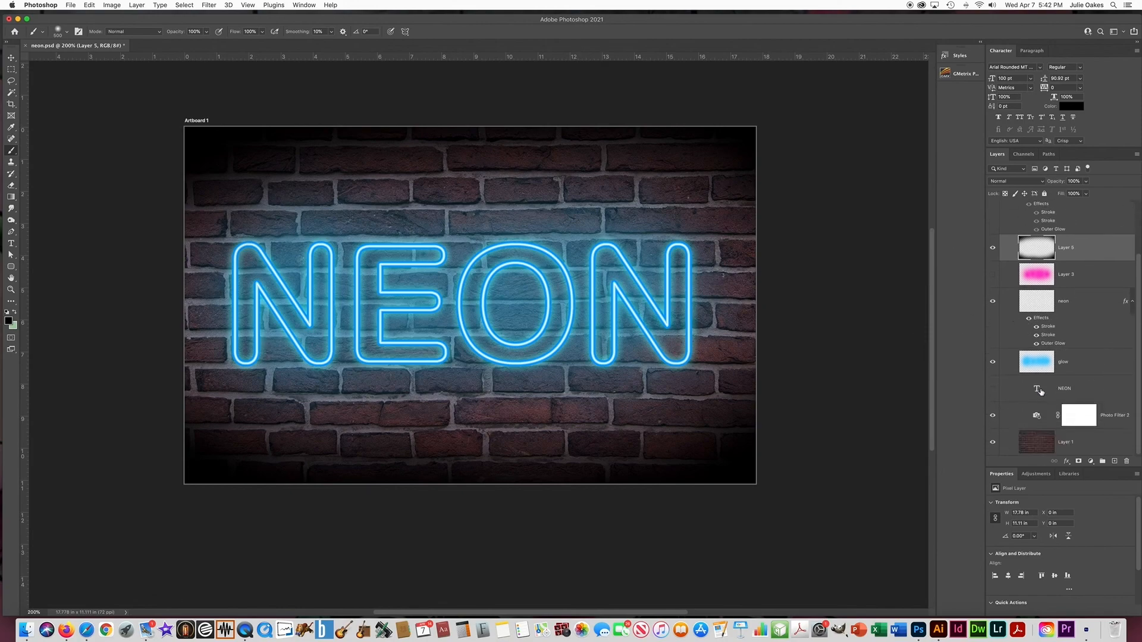
click(1036, 417)
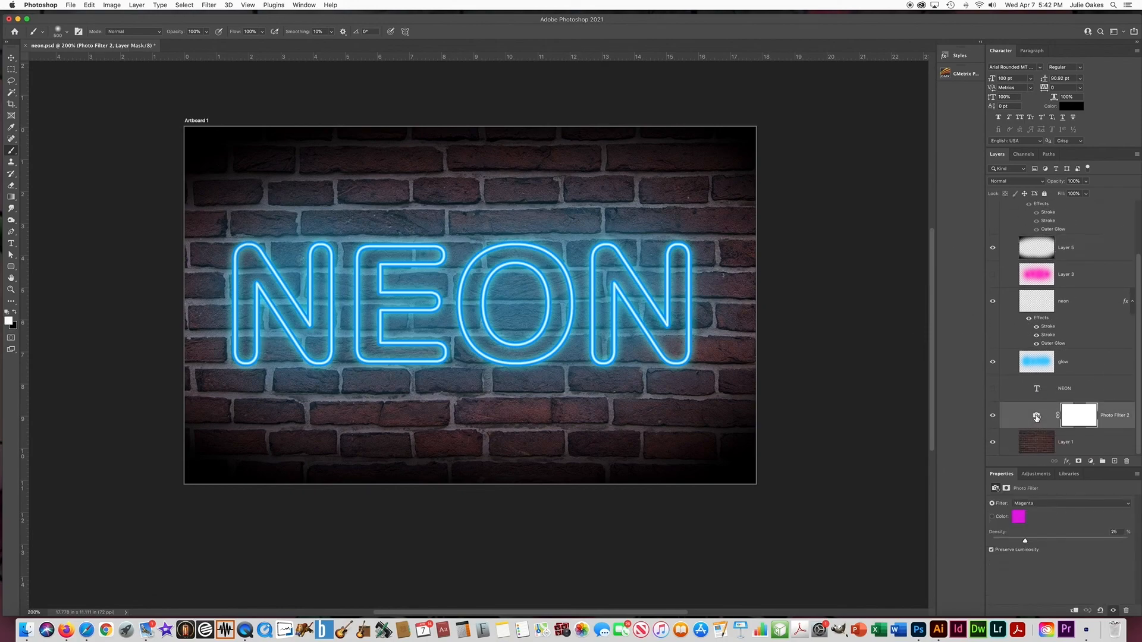
click(1022, 515)
click(599, 496)
click(583, 451)
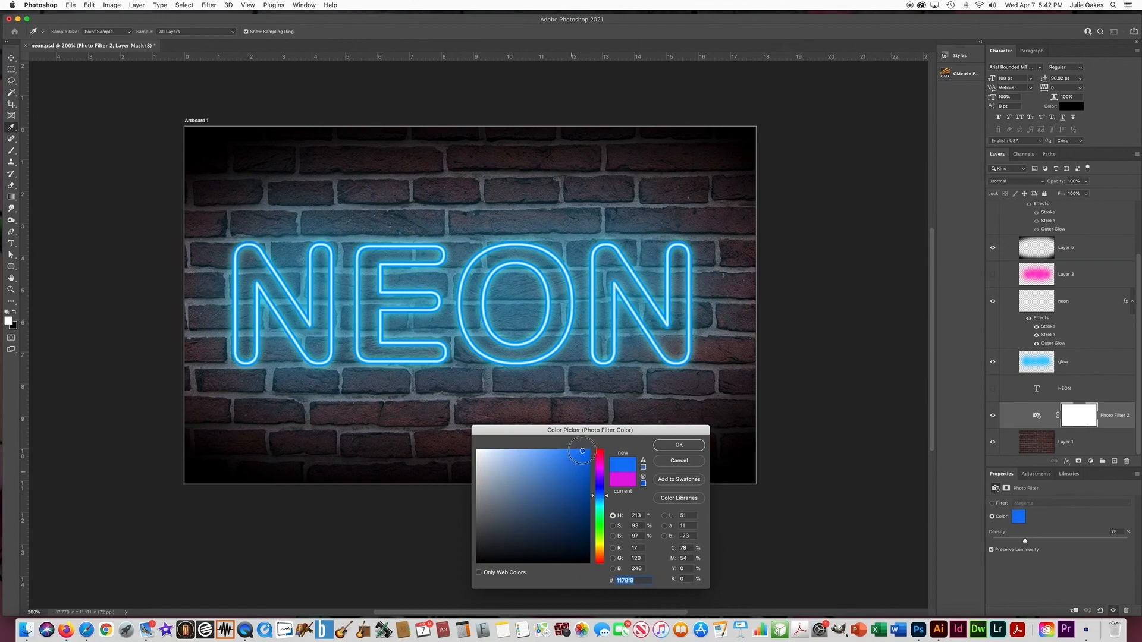
click(666, 447)
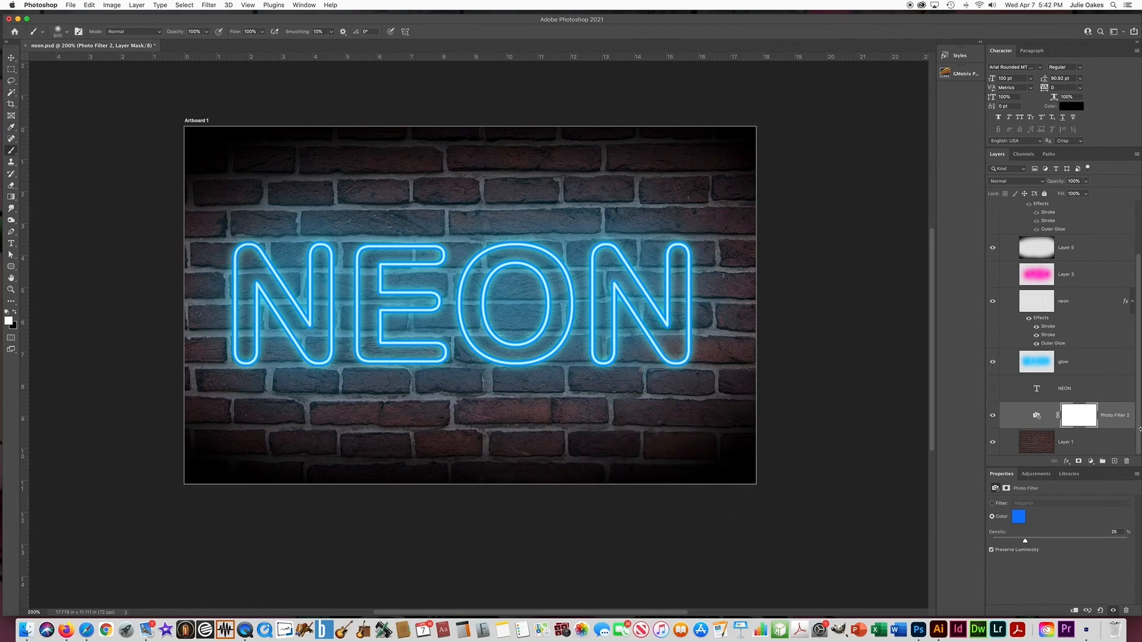